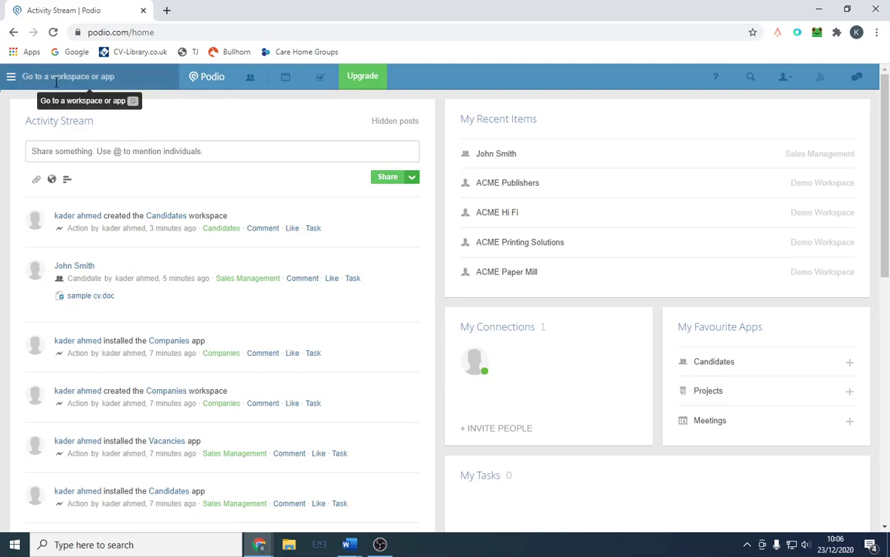
Step: Create a workspace named Candidates1 and dismiss the add co-workers dialog without inviting anyone
click(11, 77)
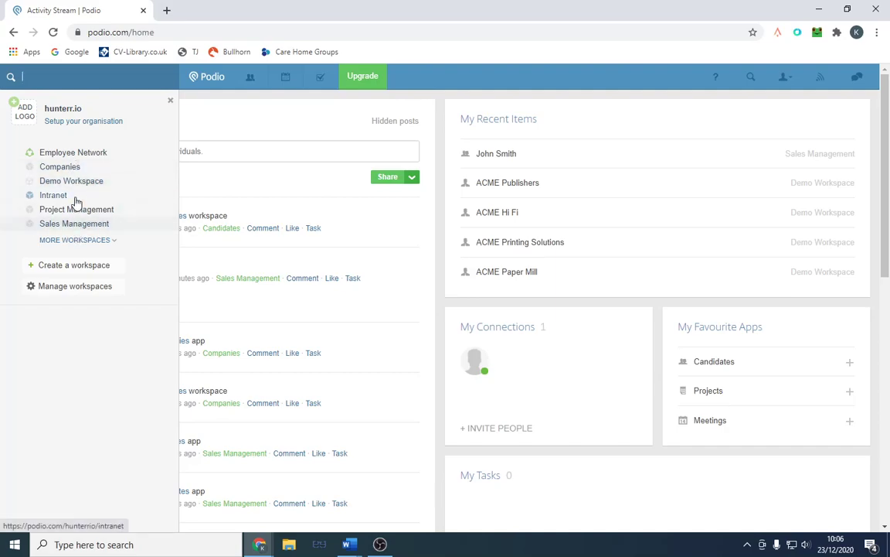
click(93, 266)
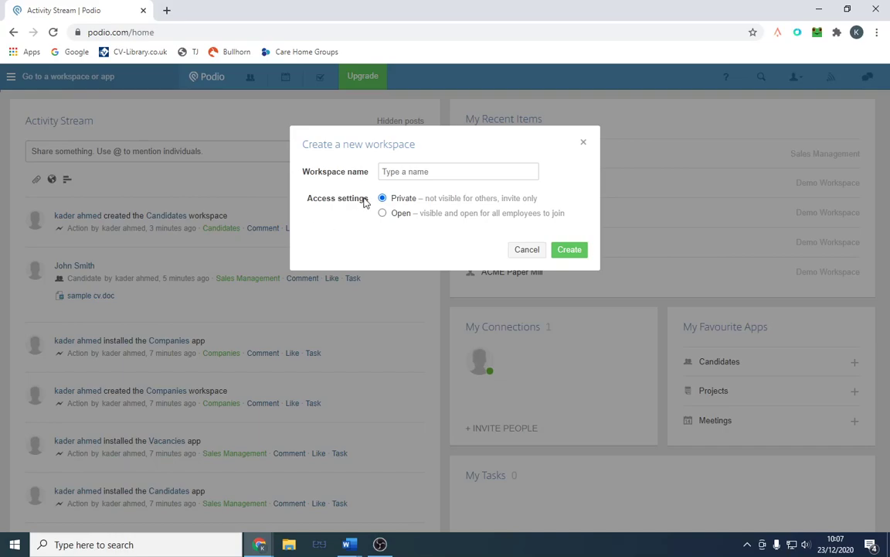
text(Candid)
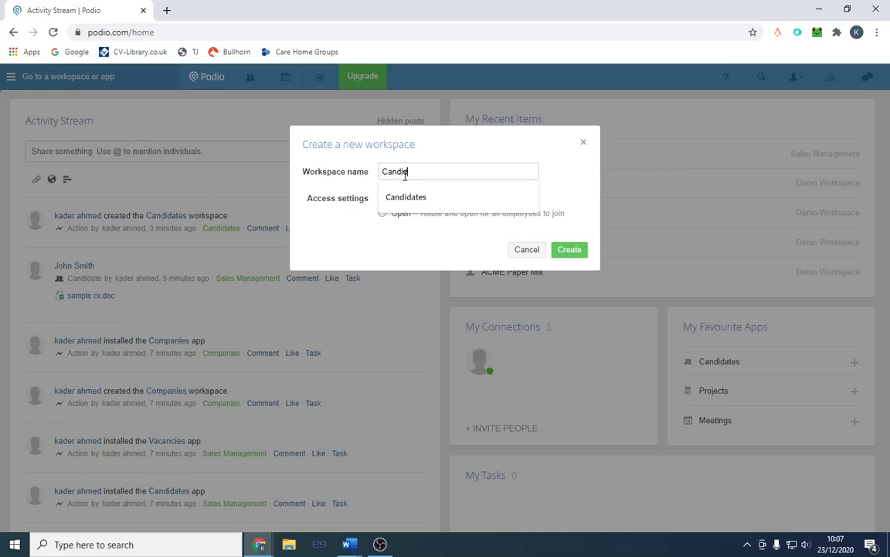
text(ates1)
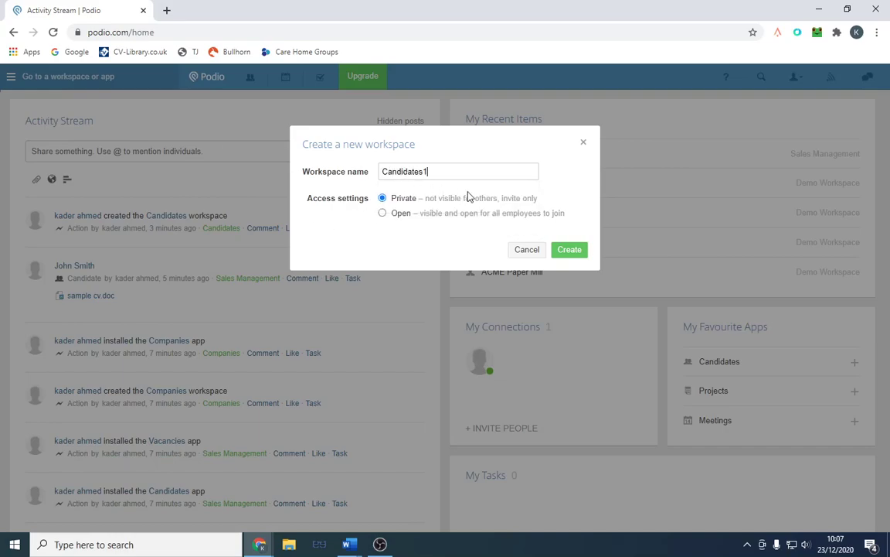
click(570, 251)
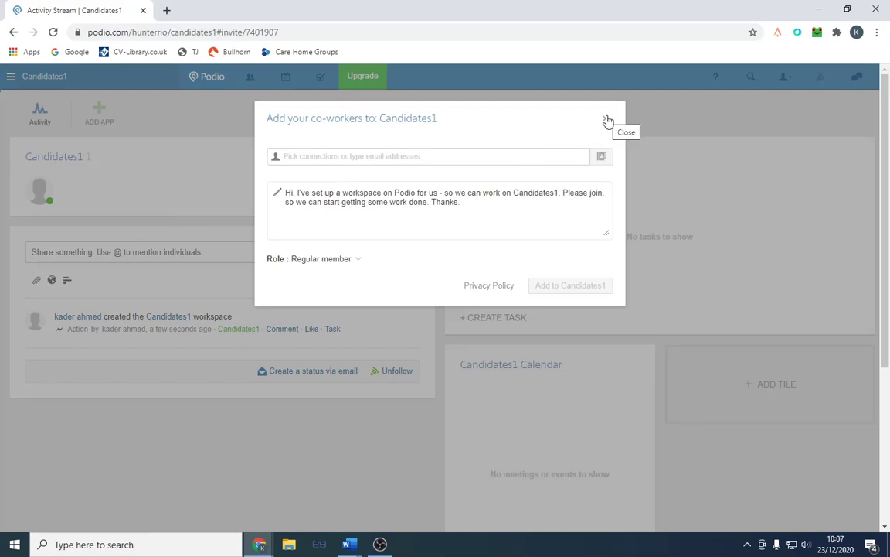
click(342, 261)
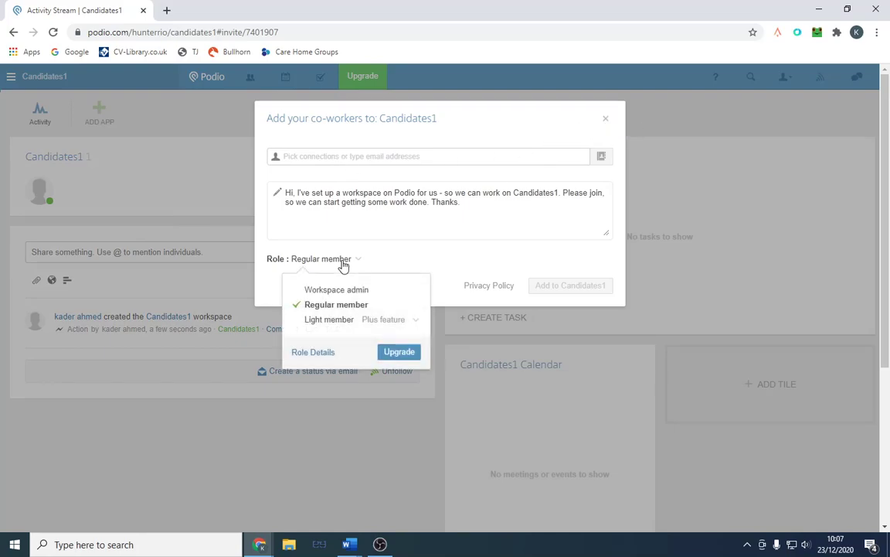
click(606, 119)
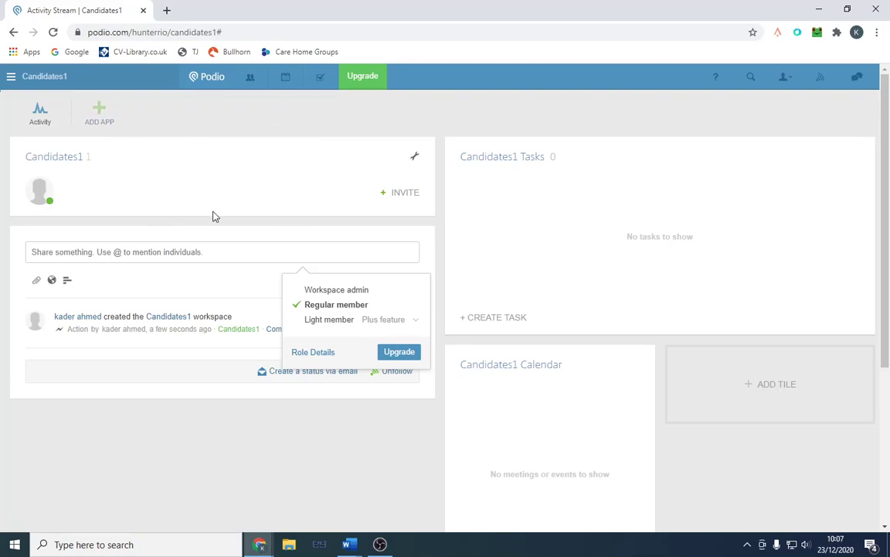
Step: Install only the Candidates app from the App Market into Candidates1, skipping the Vacancies app
click(109, 117)
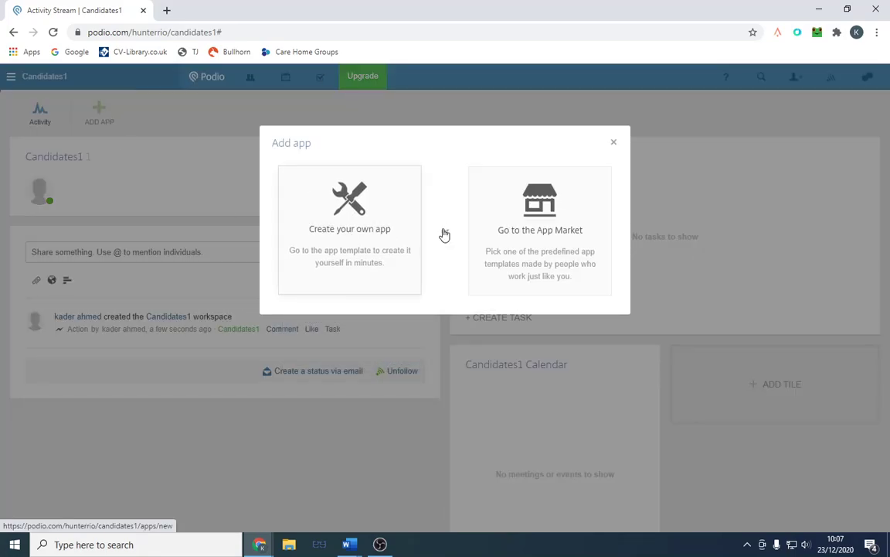
click(548, 236)
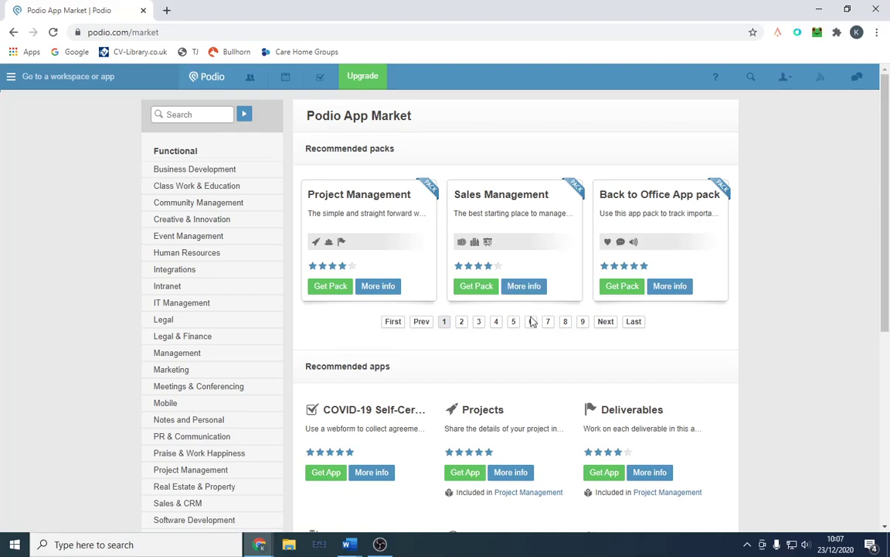
scroll(532, 321, down, 2)
scroll(495, 310, up, 2)
scroll(415, 345, down, 4)
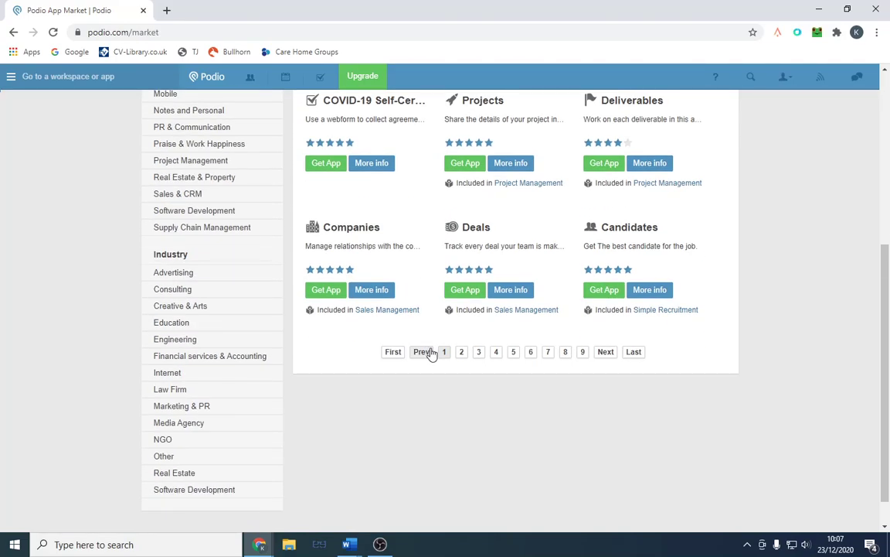
click(610, 293)
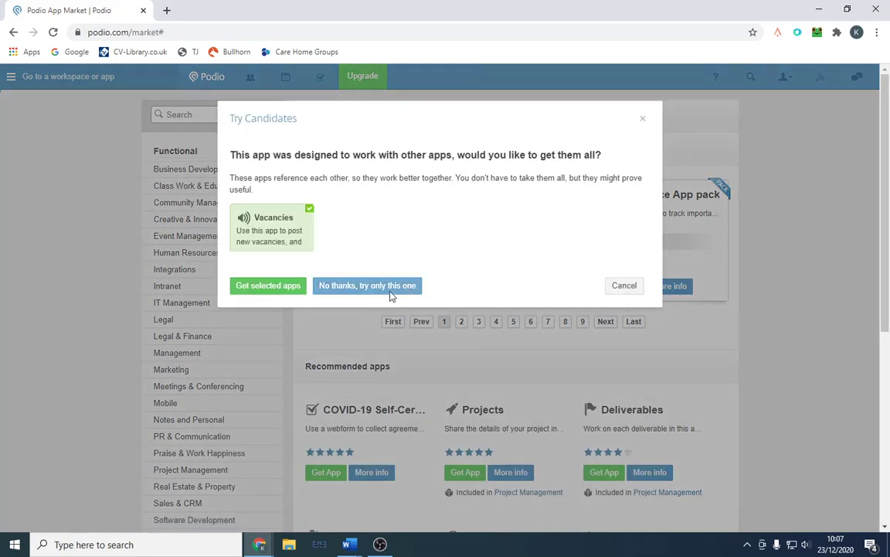
click(390, 293)
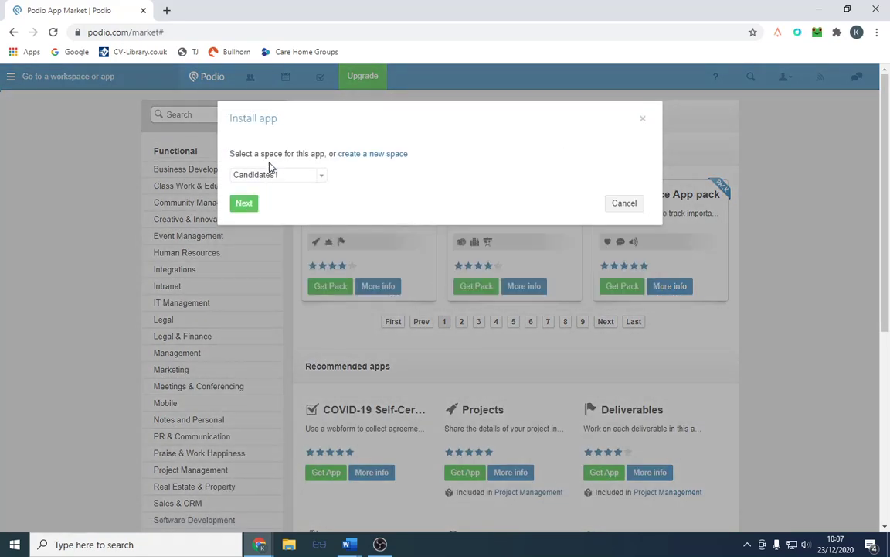
click(239, 204)
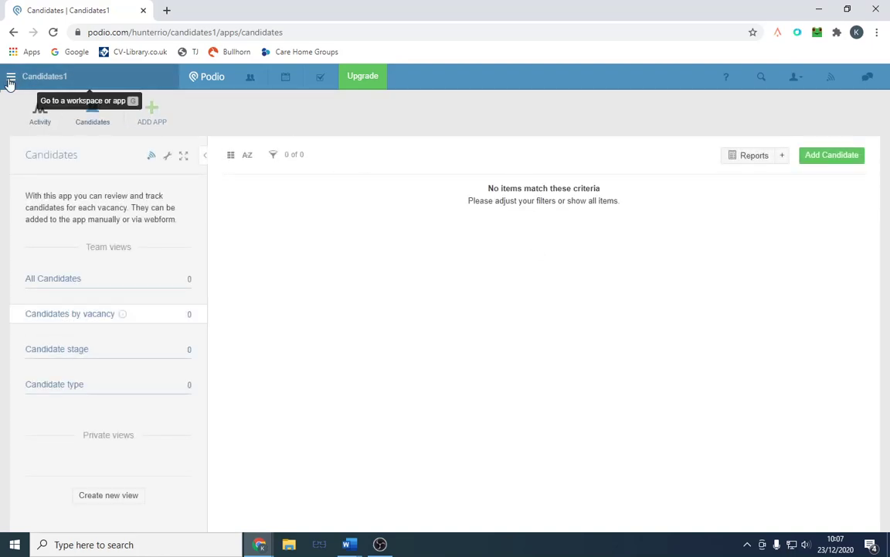
Step: Change the Candidates by vacancy view's title to 'Candidates interview' and save the view
click(10, 80)
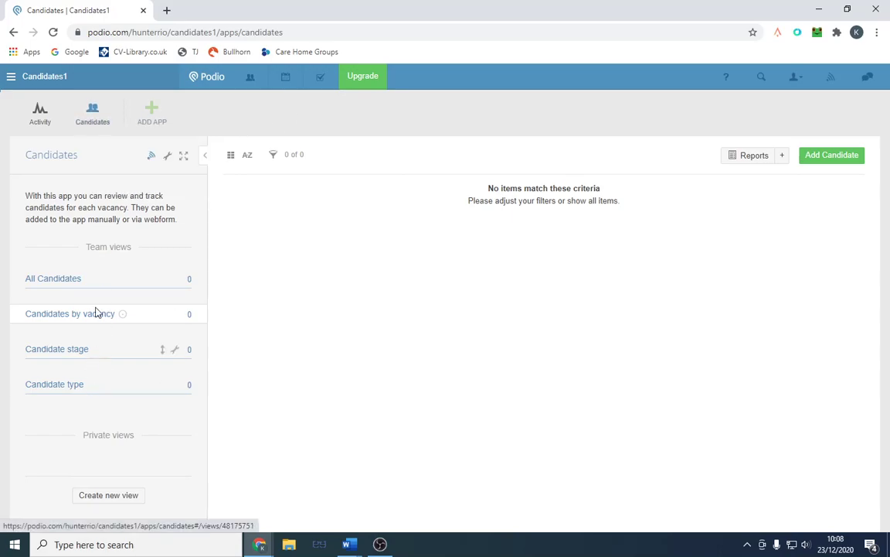
click(174, 317)
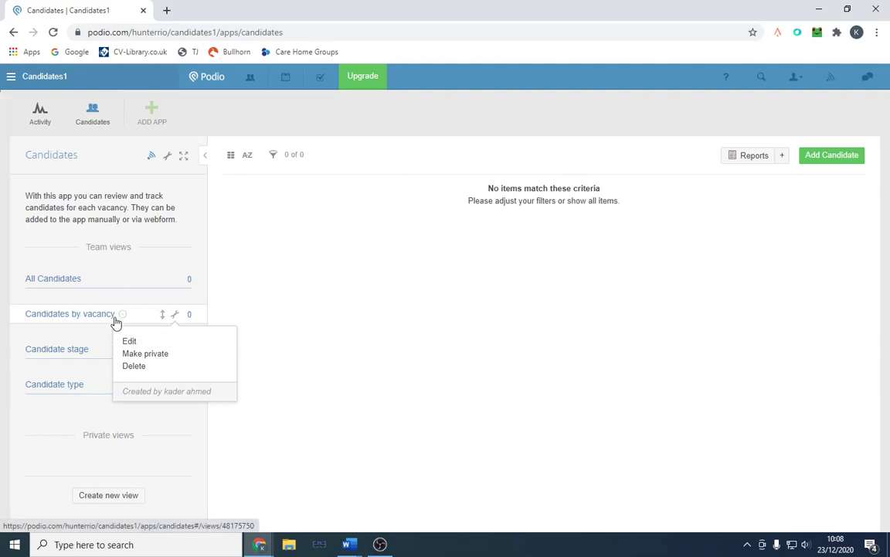
click(131, 341)
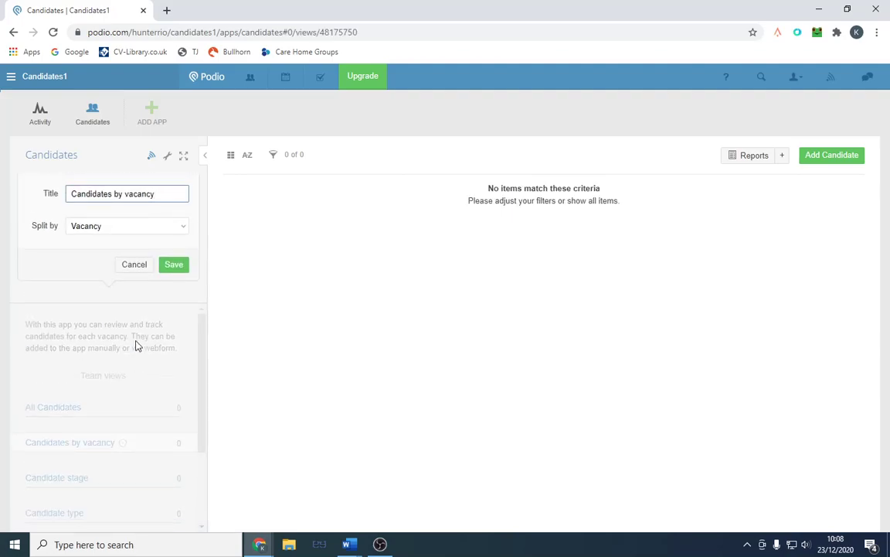
drag(113, 193, 186, 198)
text(interviewq)
key(BackSpace)
click(174, 266)
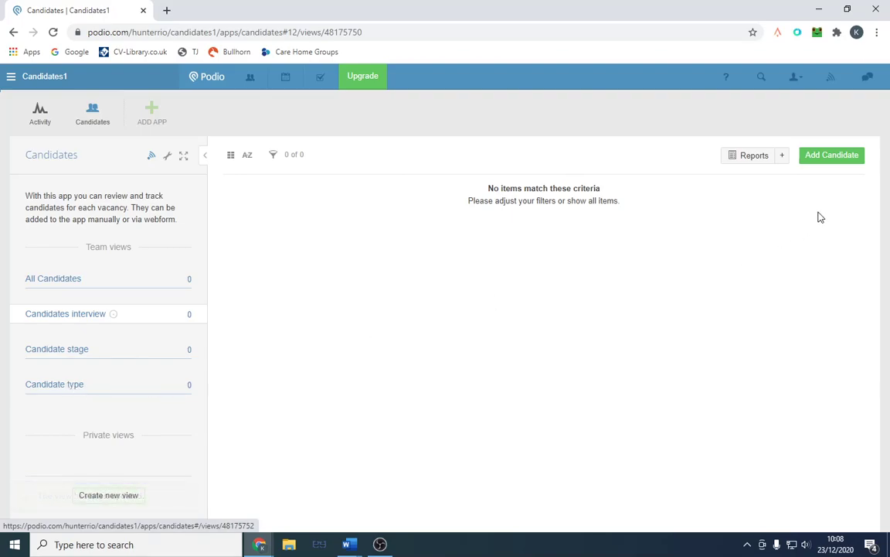
Step: Start a new candidate and enter the candidate's full name, phone number and e-mail address
click(835, 158)
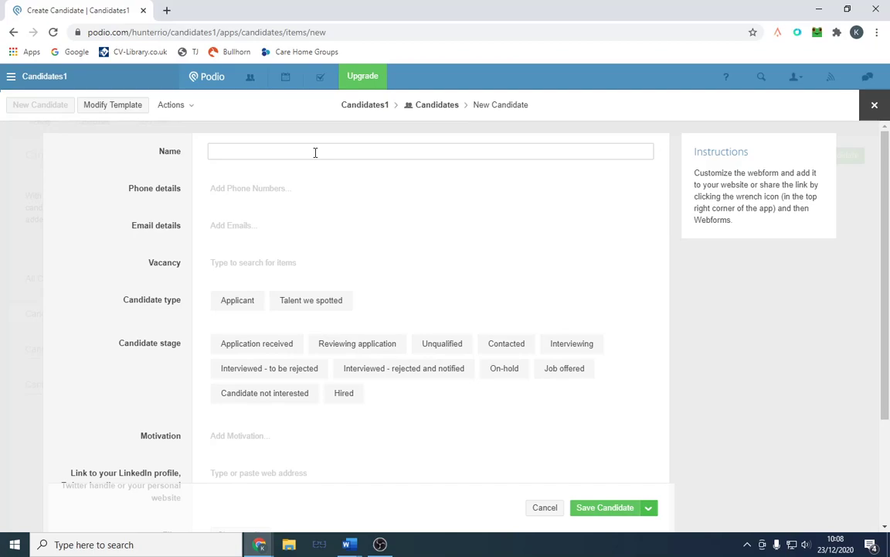
click(295, 189)
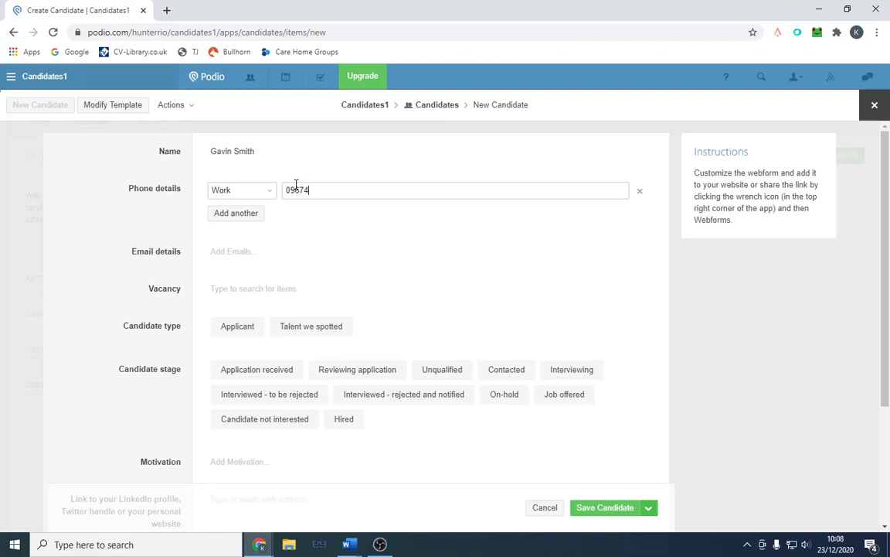
click(272, 255)
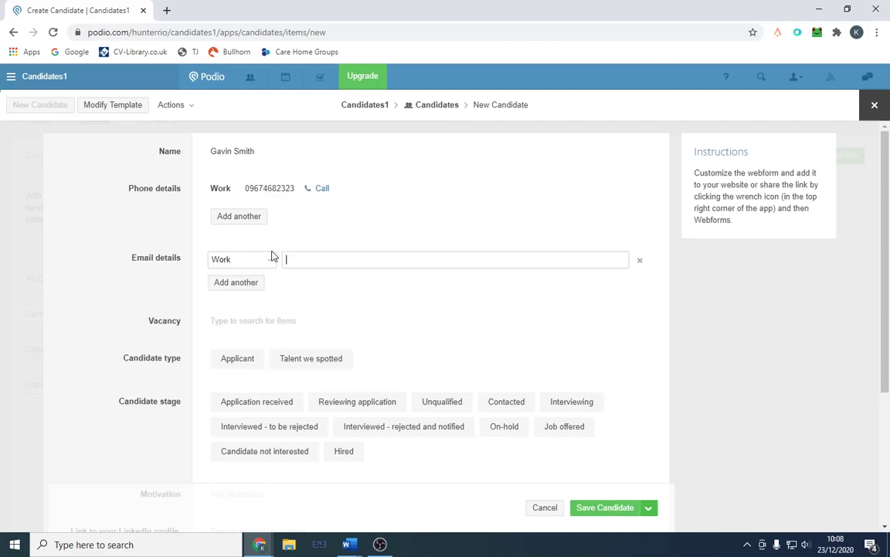
Step: Set the candidate type to Talent we spotted and the stage to Reviewing application
click(304, 321)
scroll(309, 309, down, 2)
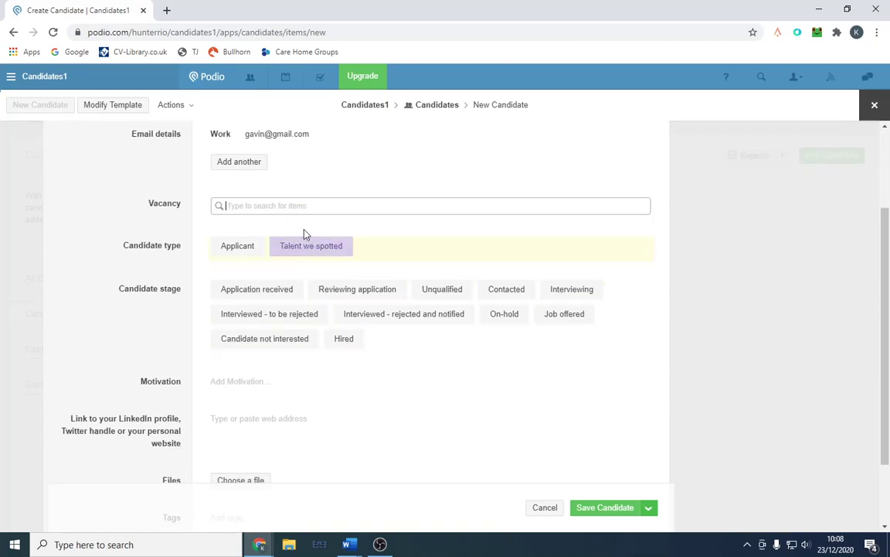
click(257, 209)
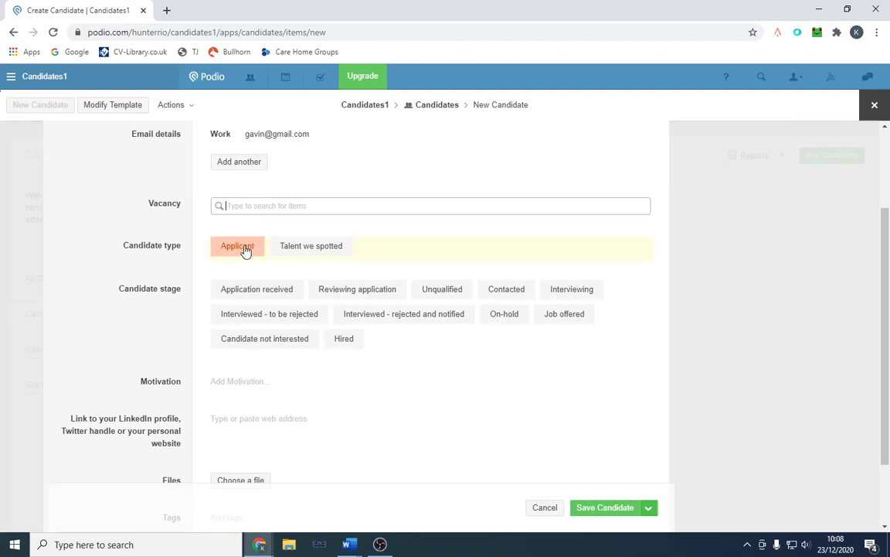
click(313, 247)
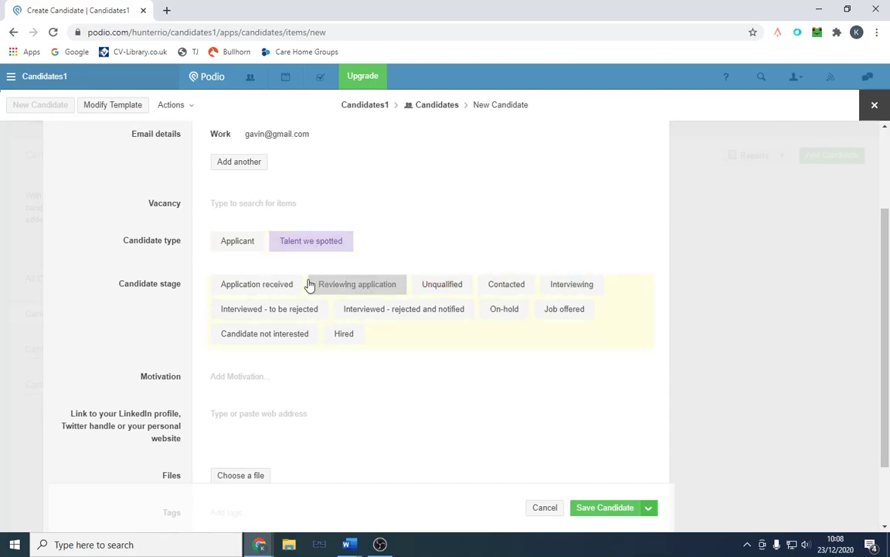
click(348, 287)
scroll(448, 382, down, 2)
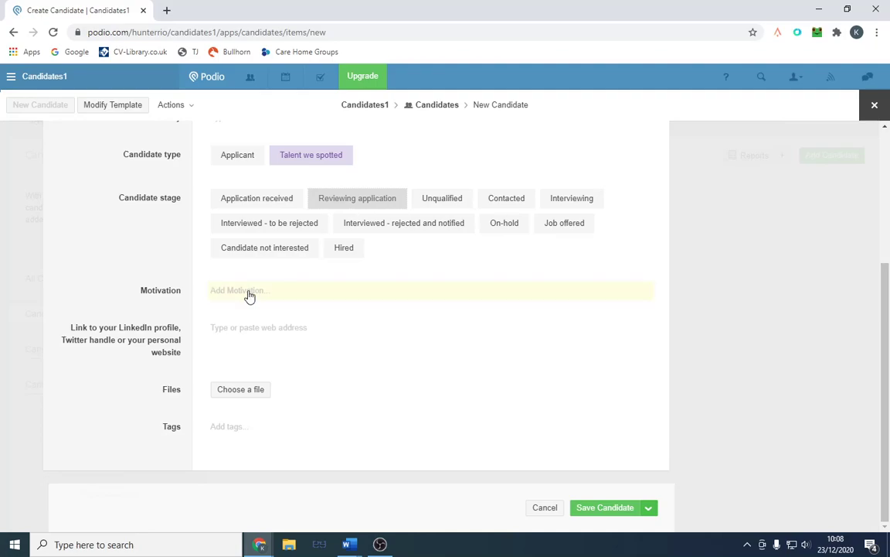
Step: Attach sample cv (1).doc as the candidate's CV and save the candidate
click(239, 391)
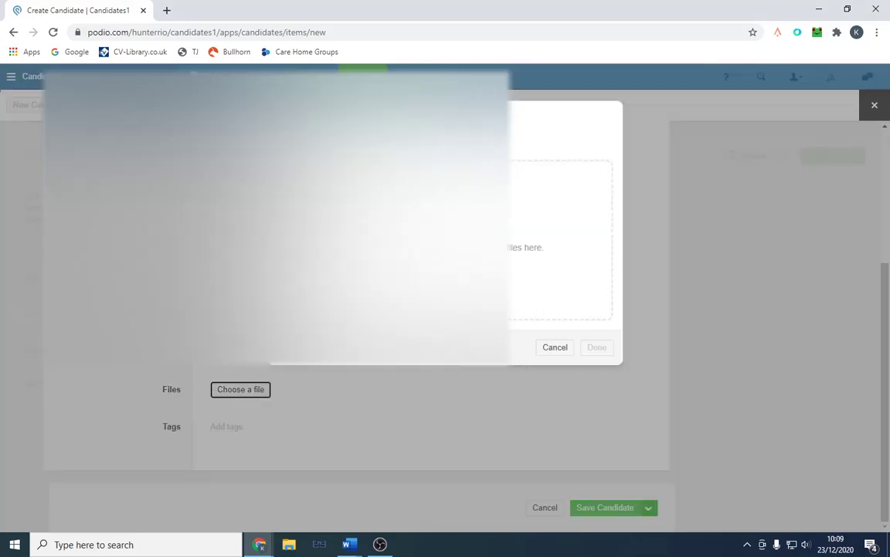
click(560, 240)
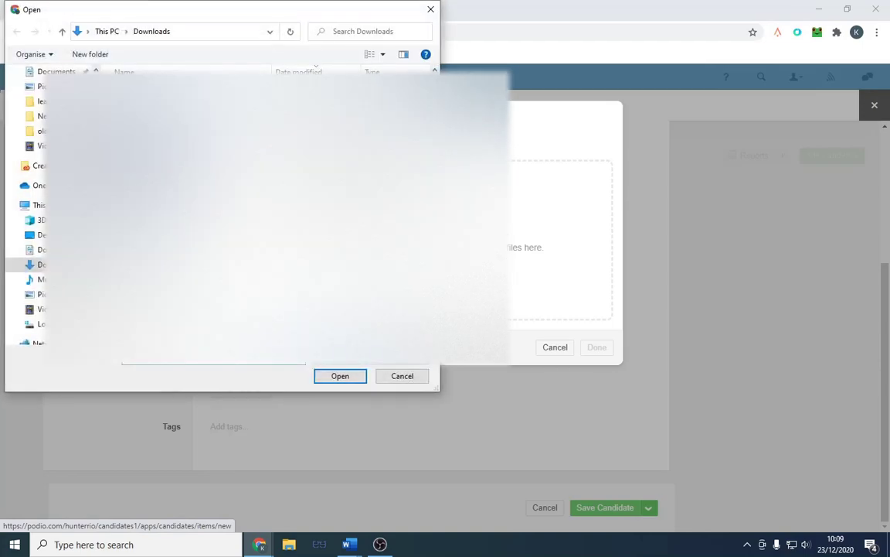
key(Return)
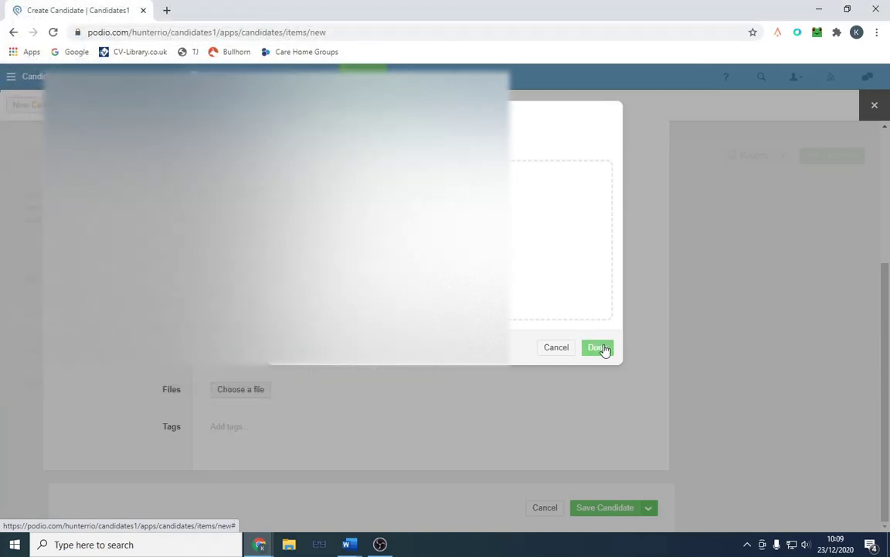
click(599, 348)
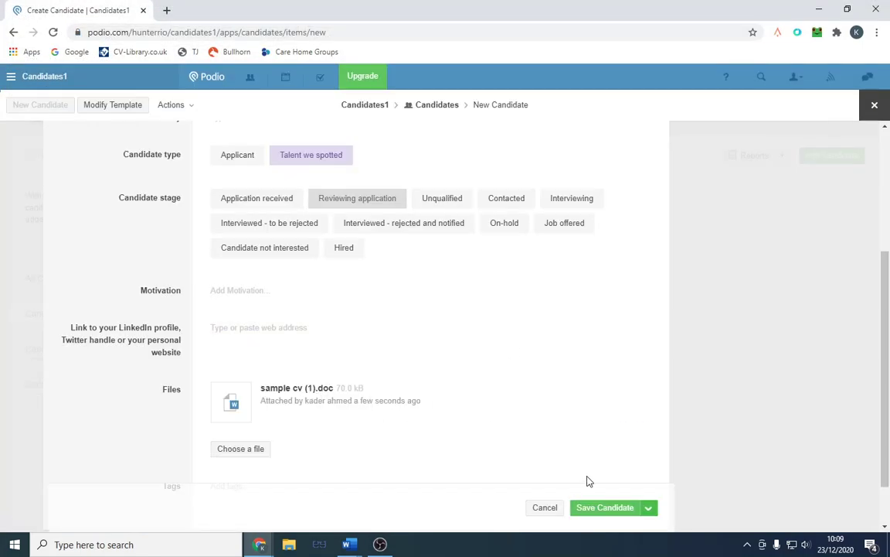
click(603, 507)
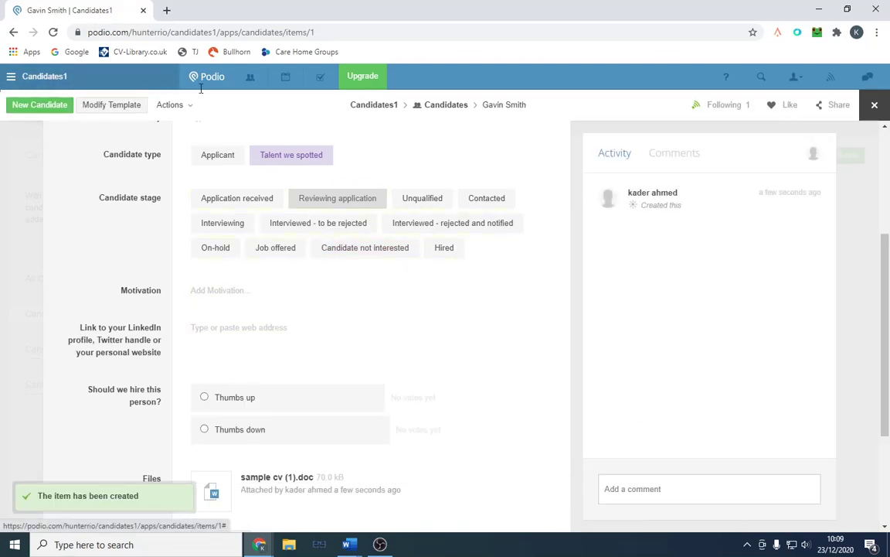
Step: Open the candidate from the full Candidates list and deselect Reviewing application and Talent we spotted
click(447, 111)
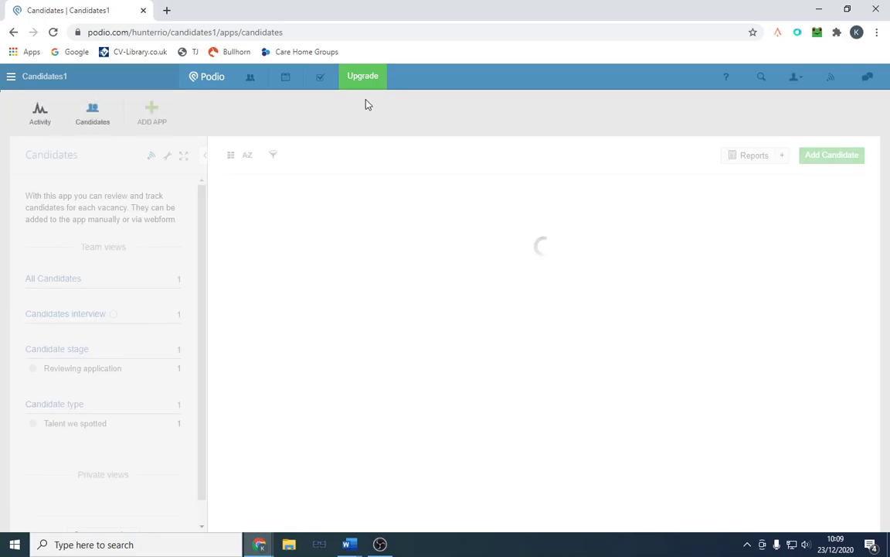
click(62, 302)
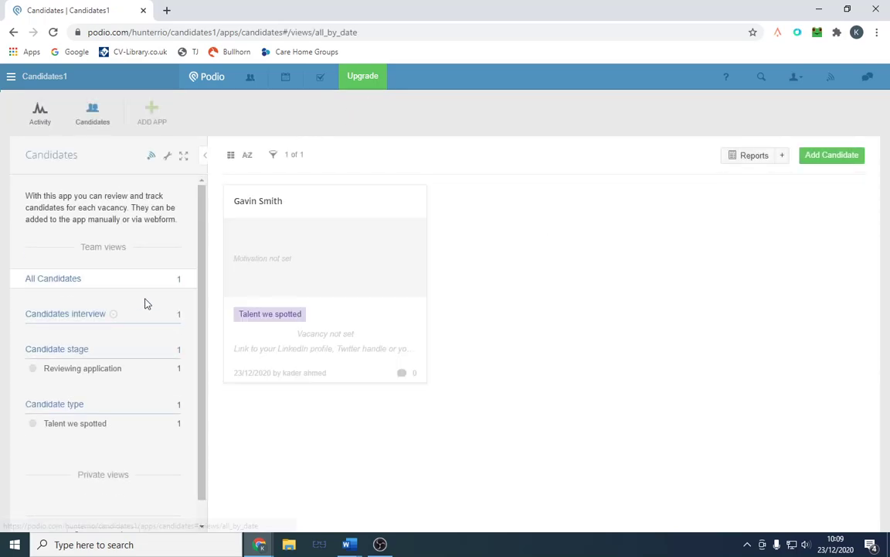
click(351, 243)
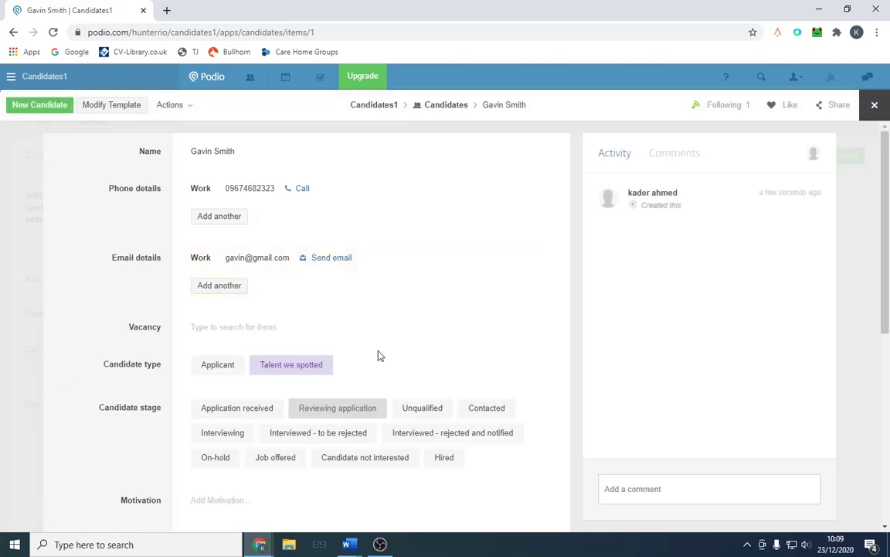
click(348, 407)
click(297, 371)
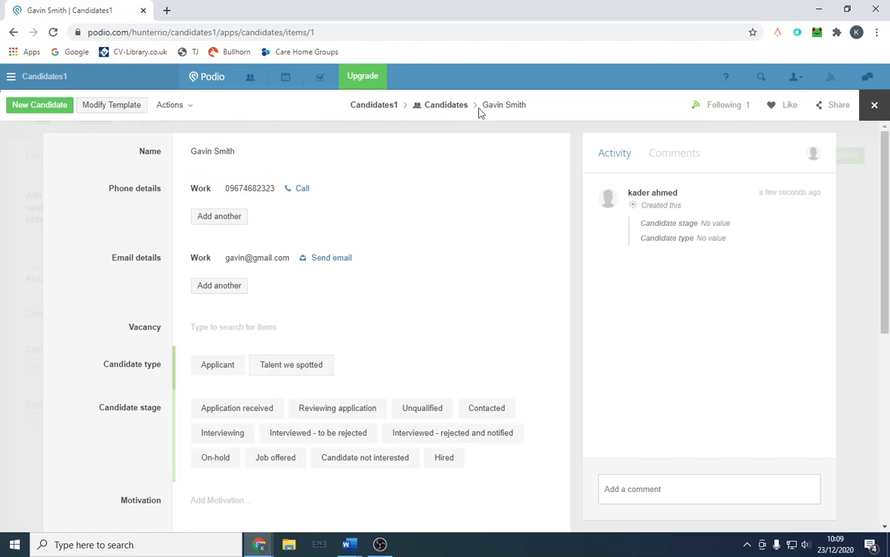
scroll(490, 366, down, 10)
Step: Reopen the candidate's item page from the list and review its phone, e-mail and attached CV
click(445, 106)
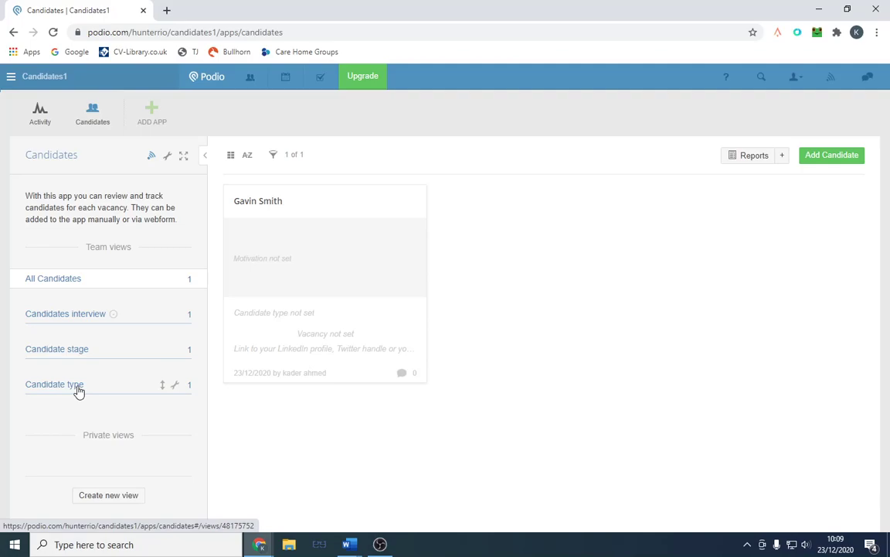
click(298, 236)
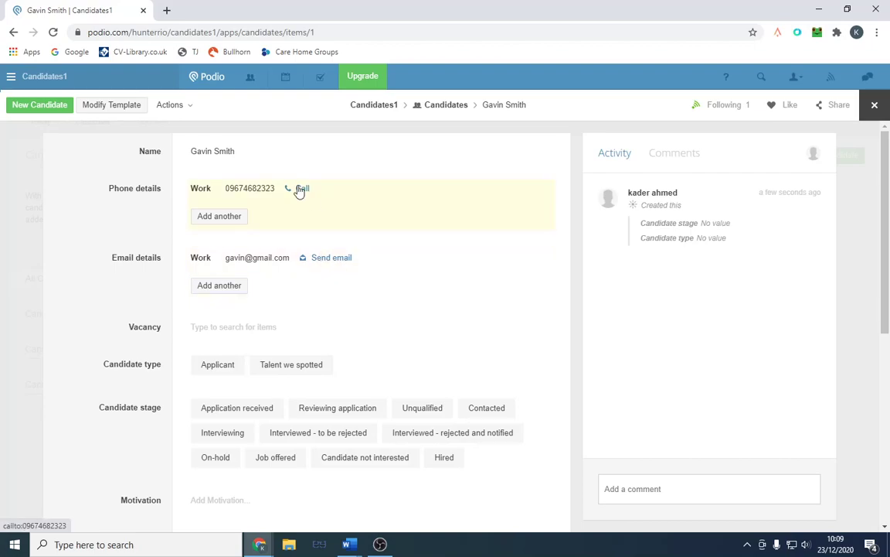
scroll(410, 274, down, 3)
scroll(413, 276, down, 3)
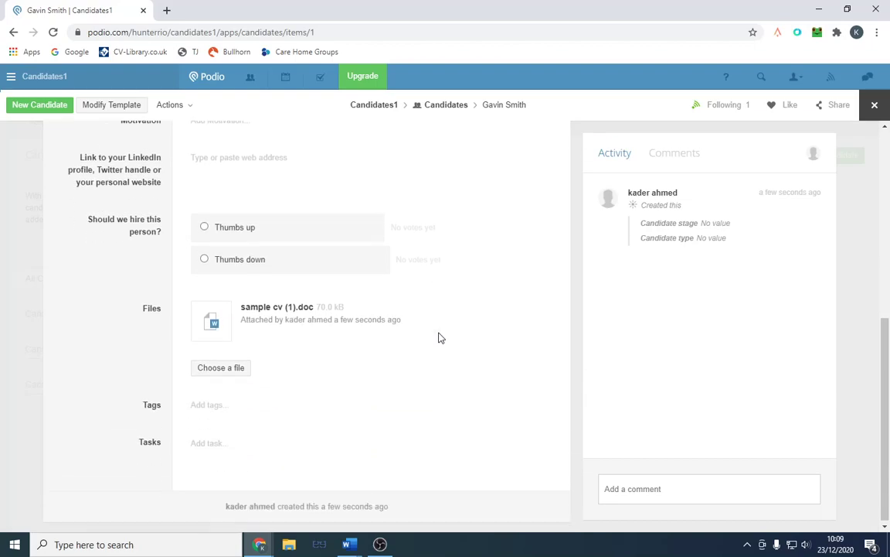
scroll(438, 340, up, 6)
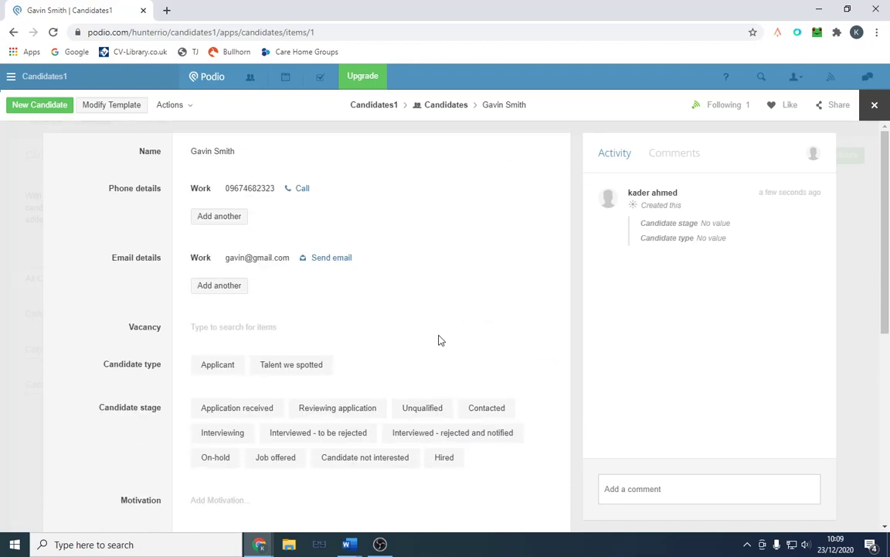
Step: Create a workspace named Company1 and dismiss the co-worker invitation
click(12, 77)
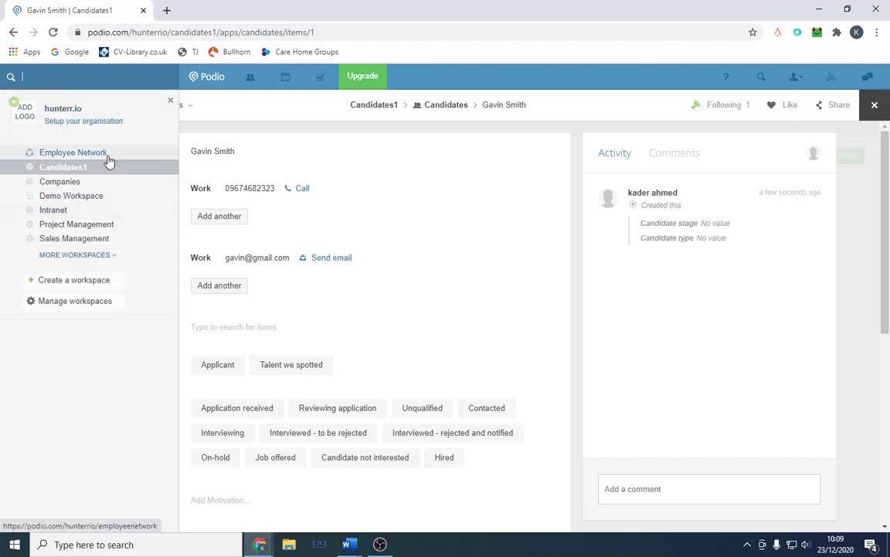
click(99, 280)
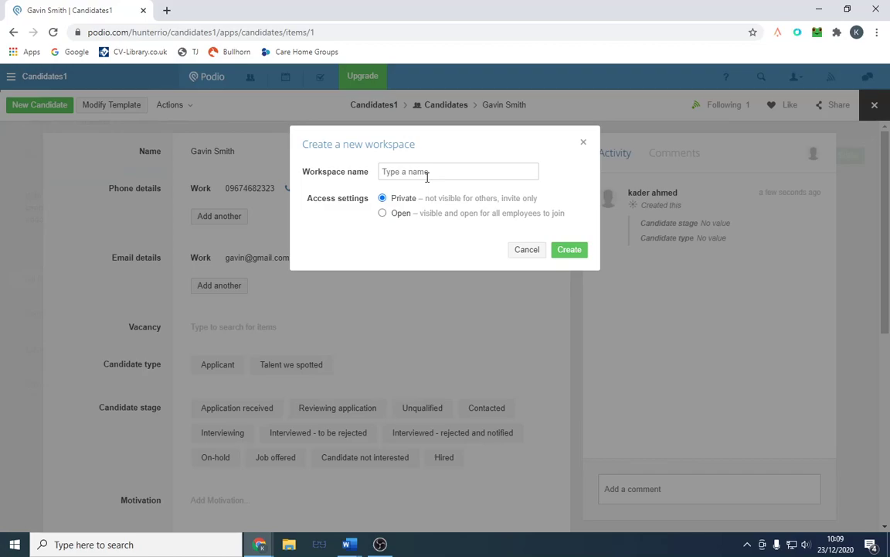
text(Company1)
click(572, 255)
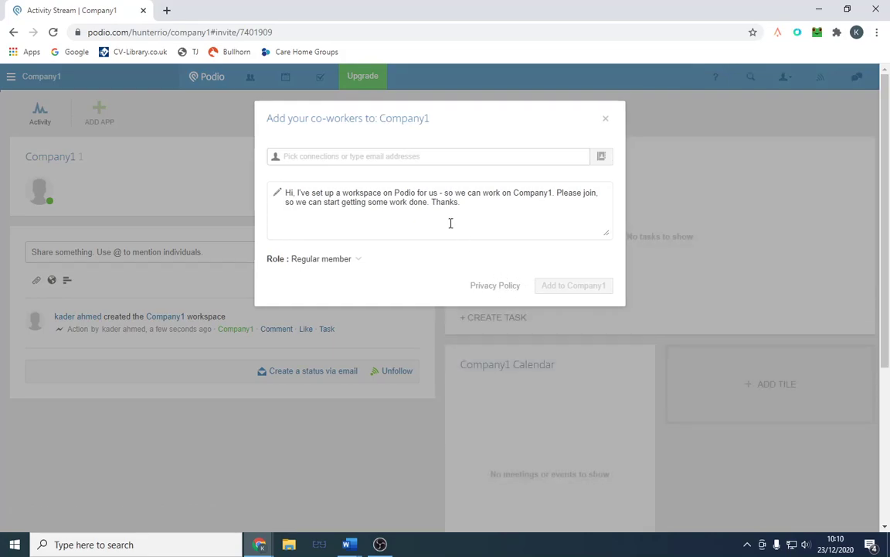
click(606, 118)
Step: Install the Companies app from the App Market into Company1 and open it
click(105, 122)
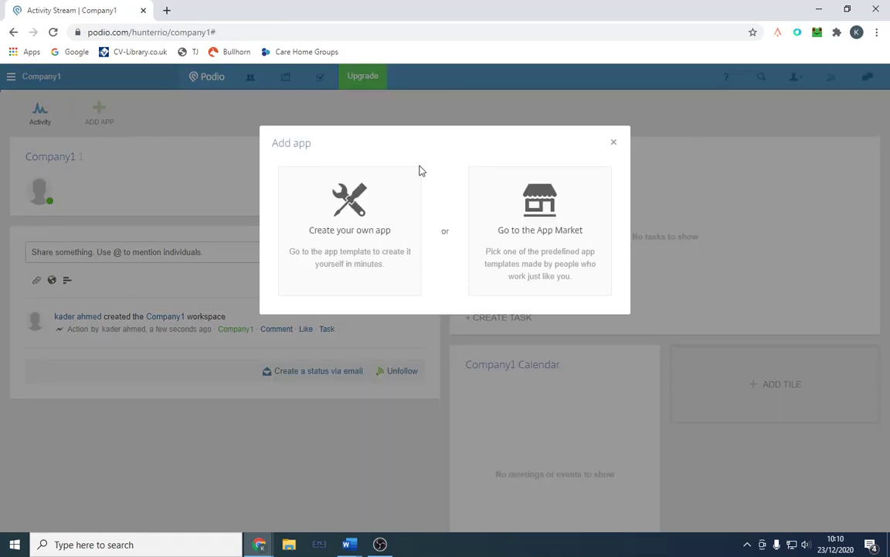
click(565, 224)
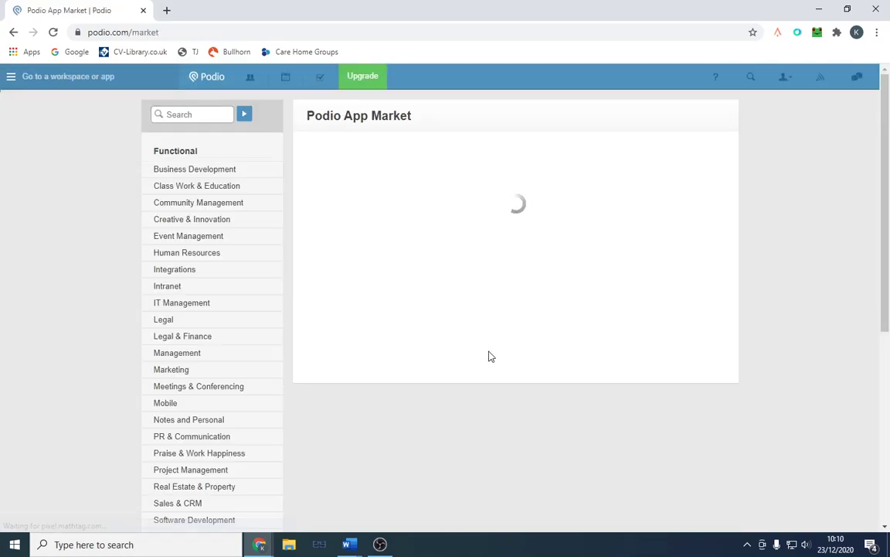
scroll(489, 356, down, 4)
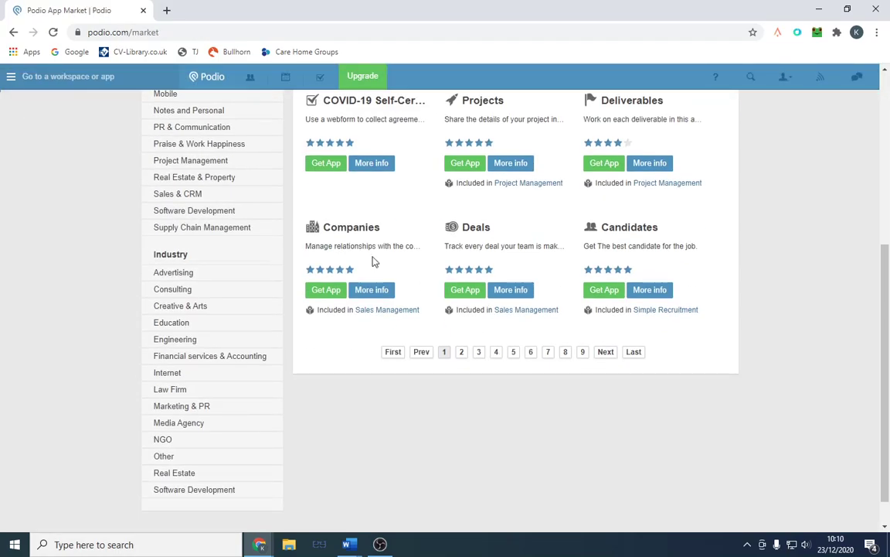
click(326, 292)
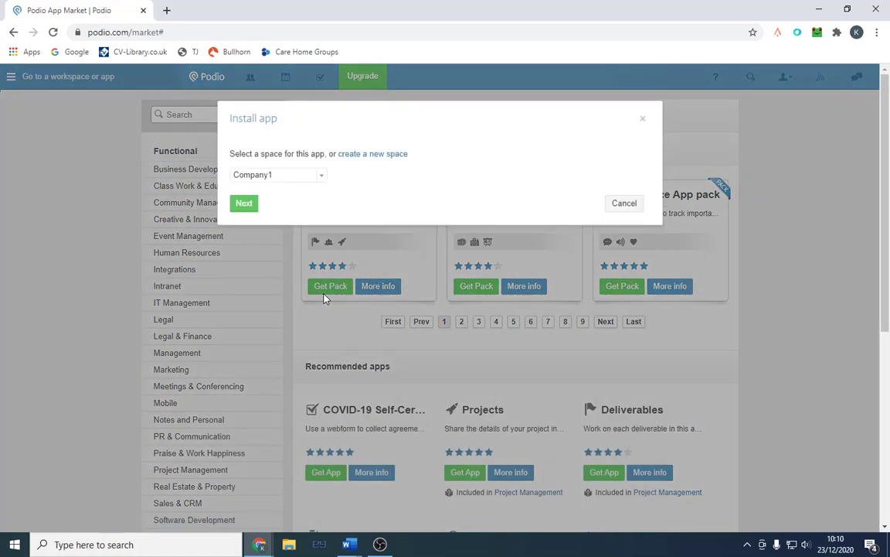
click(246, 204)
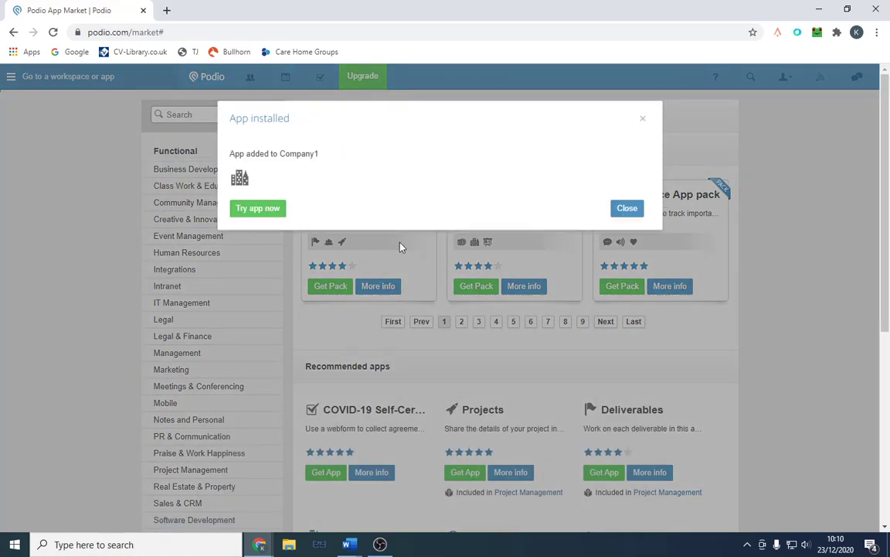
click(272, 211)
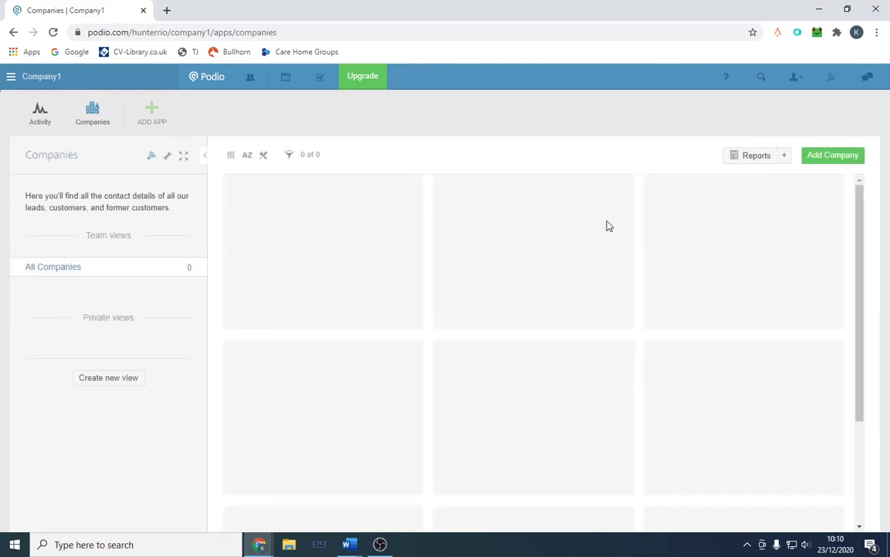
Step: Start a new company and set its status to Lead
click(827, 157)
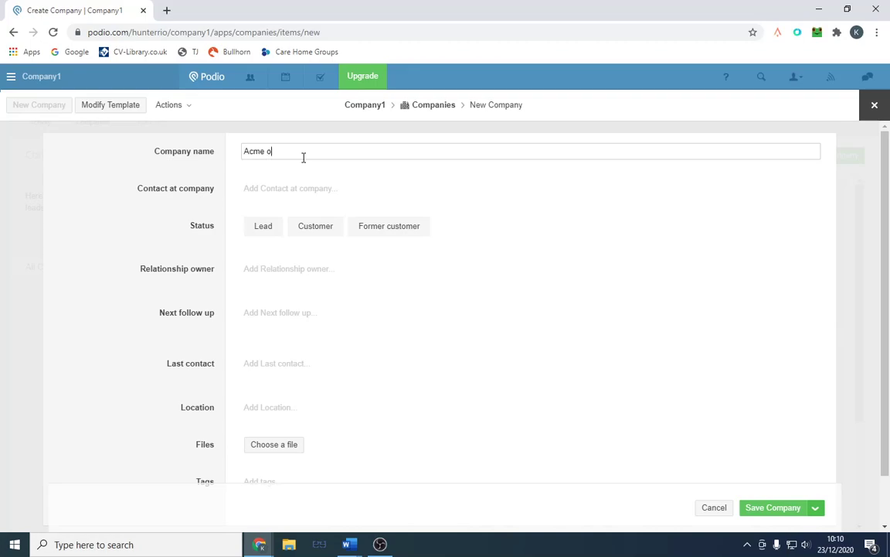
key(F12)
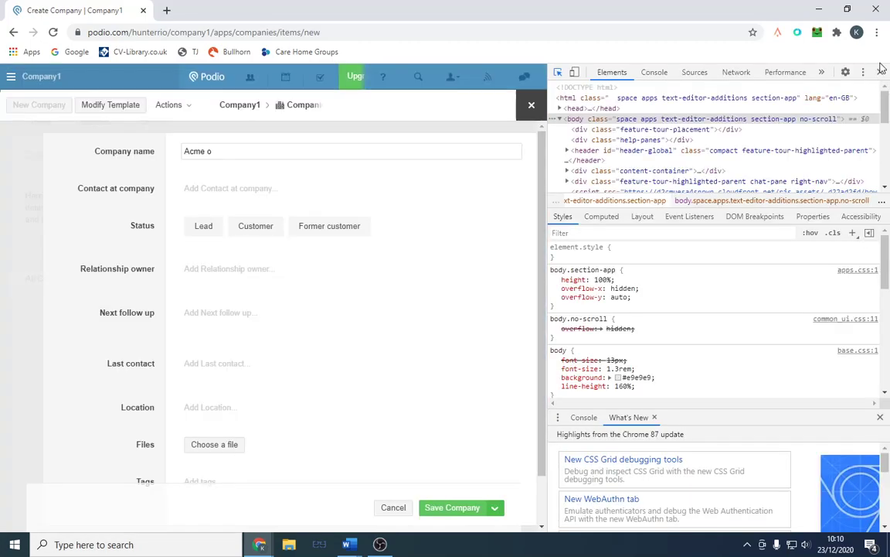
click(880, 71)
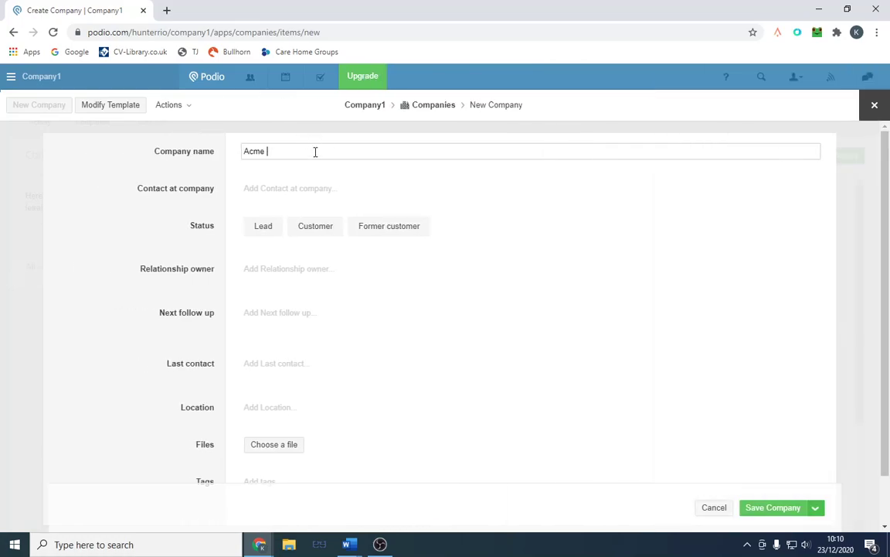
click(318, 191)
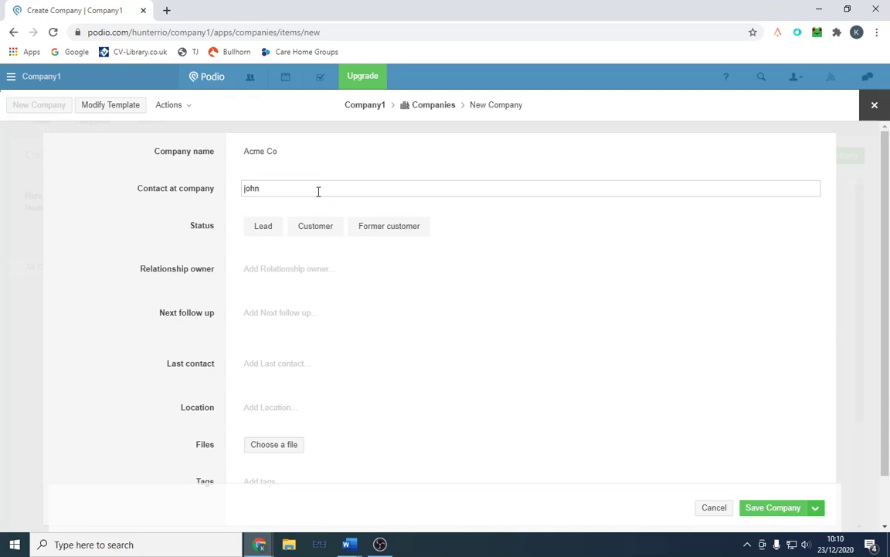
click(273, 226)
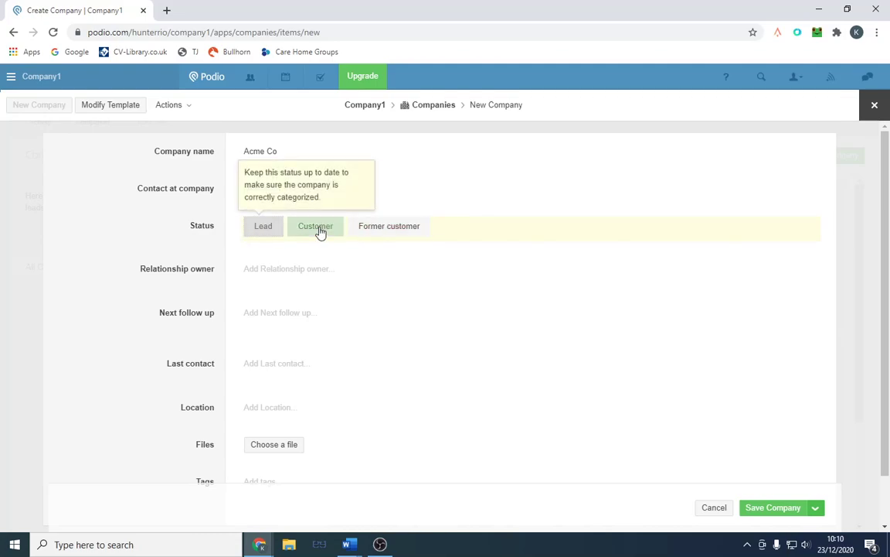
Step: Tag the company with mechanic
scroll(309, 255, down, 1)
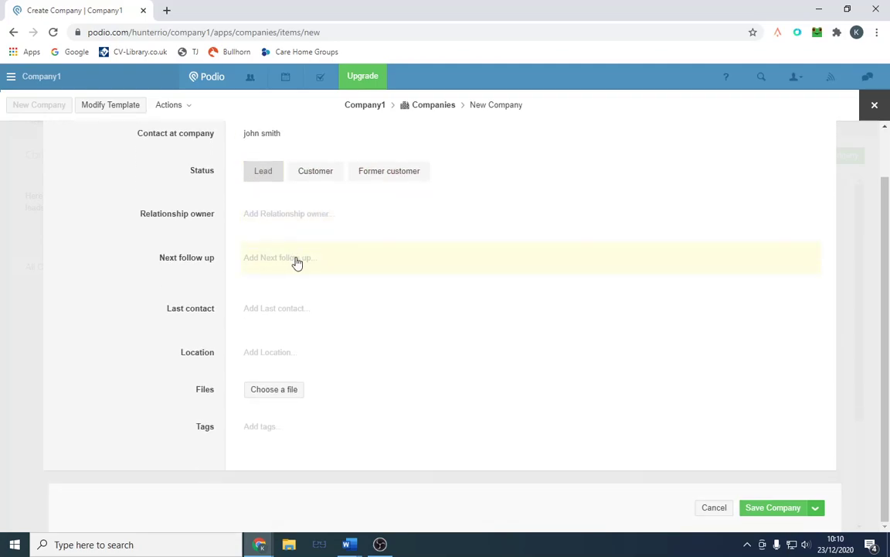
click(279, 432)
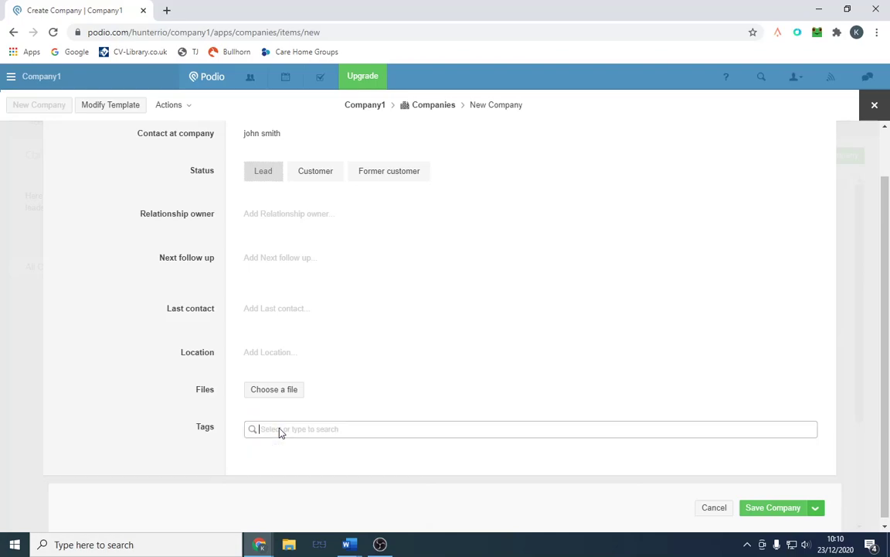
text(mechanic)
click(306, 470)
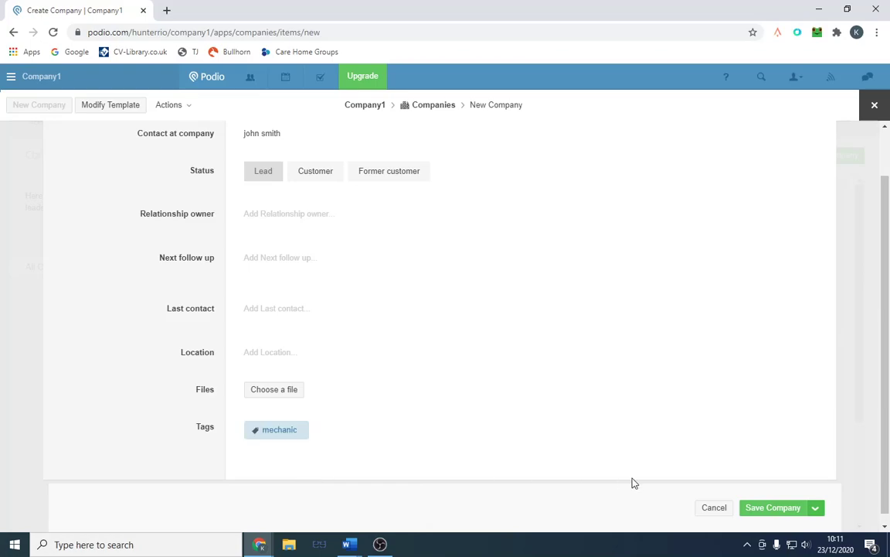
Step: Set the company location to London, UK so it appears on the map
click(769, 509)
click(309, 352)
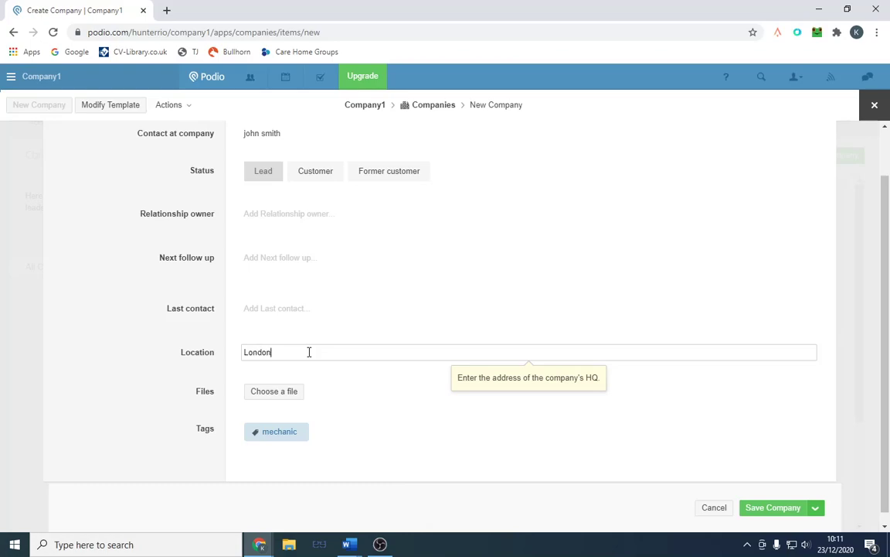
click(507, 377)
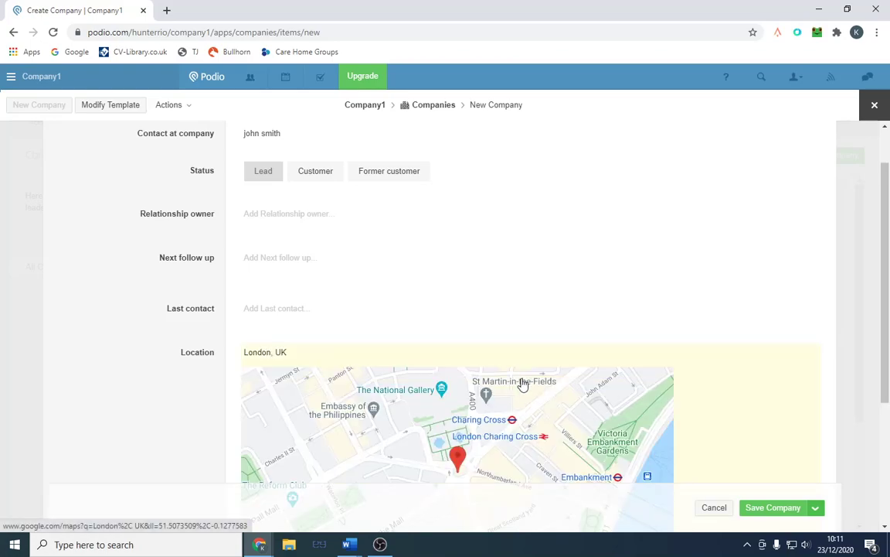
scroll(522, 385, down, 3)
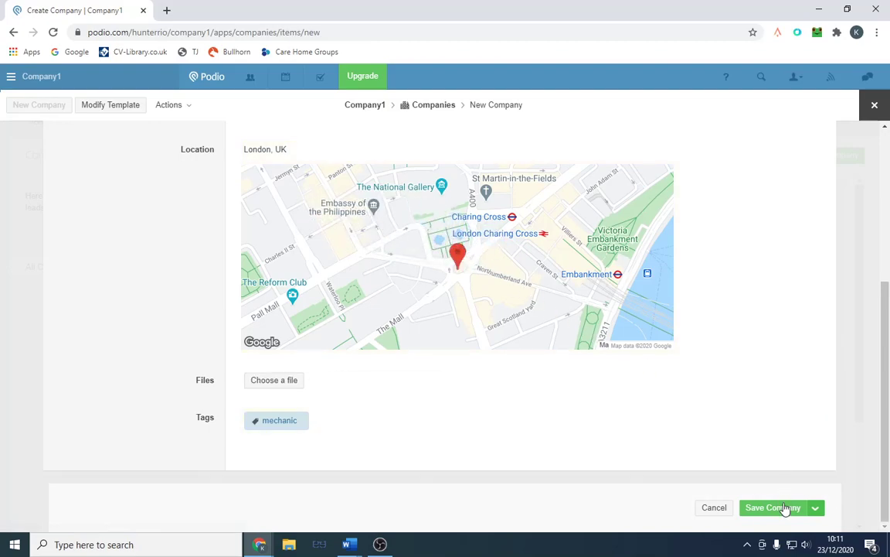
Step: Save Acme Co, then select its row in the Companies list and start a new report
click(787, 508)
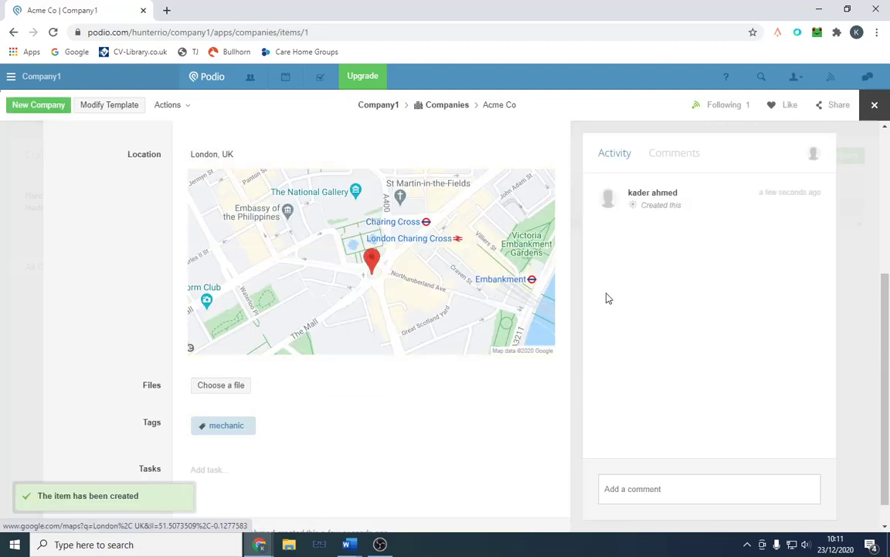
click(434, 111)
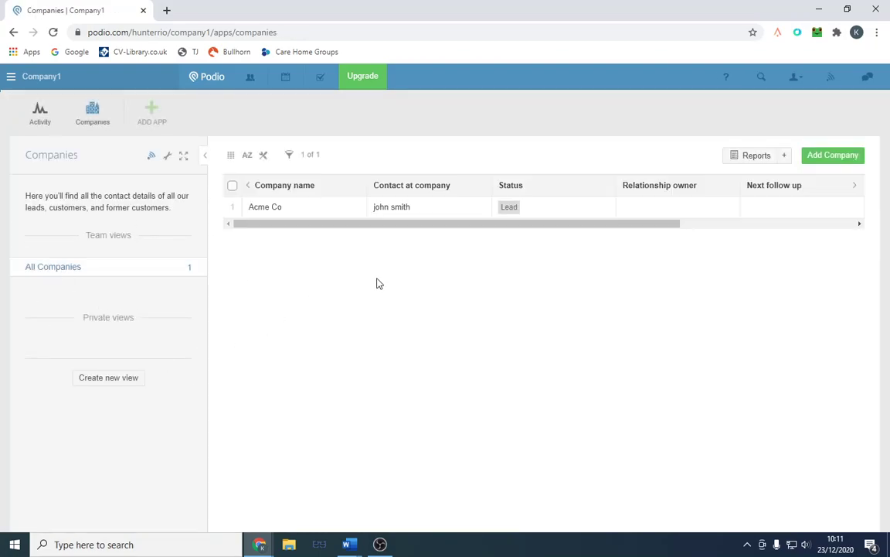
click(233, 207)
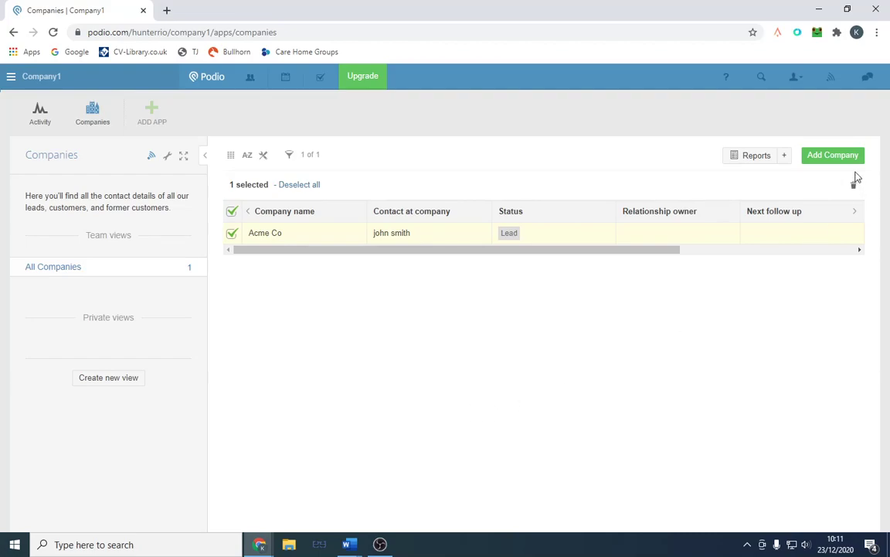
click(784, 157)
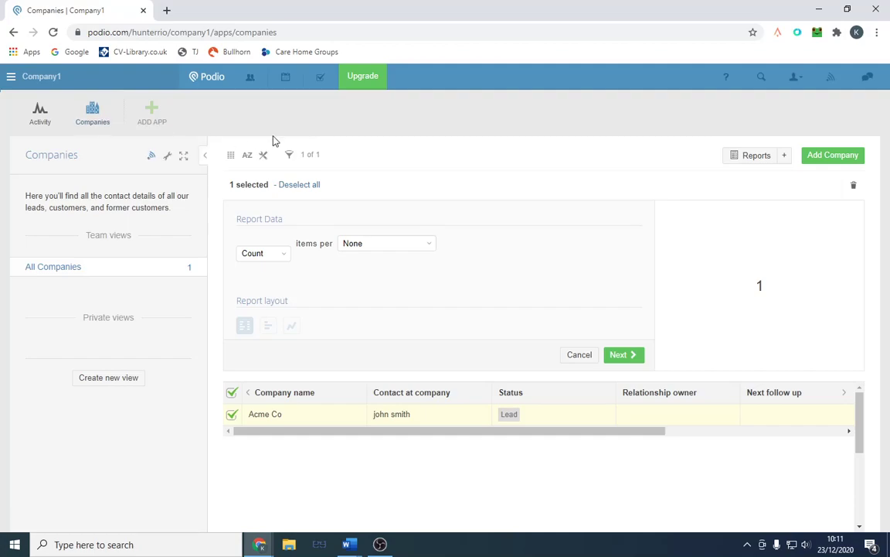
Step: Create a private workspace named Vacancies and close the co-worker invite dialog
click(10, 77)
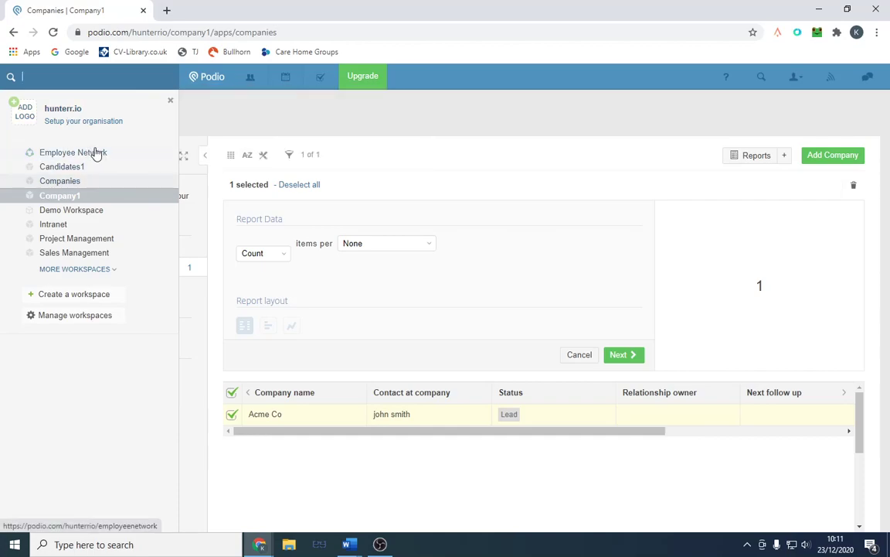
click(78, 297)
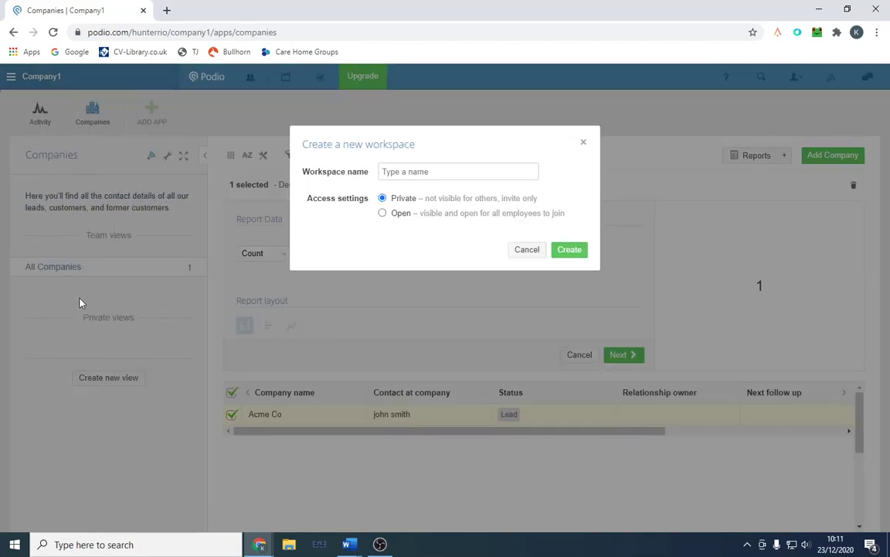
text(Vacancies)
click(579, 250)
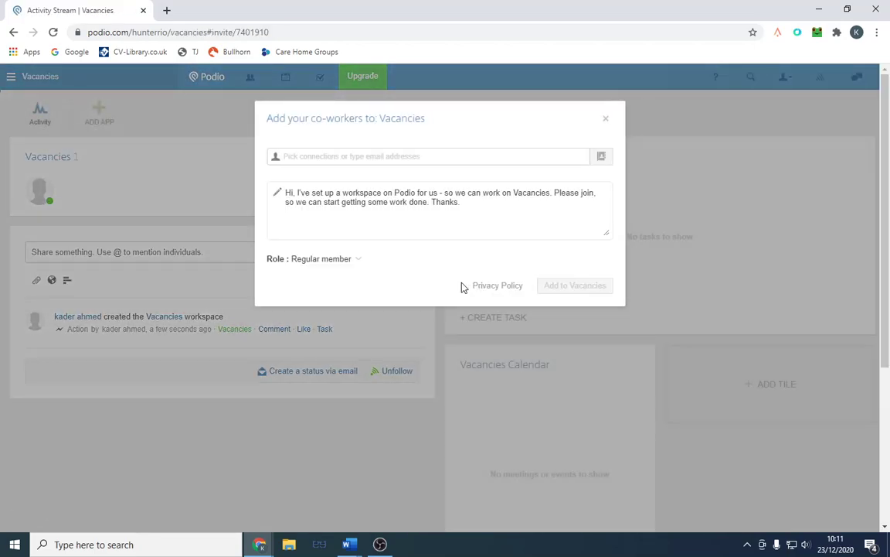
click(606, 120)
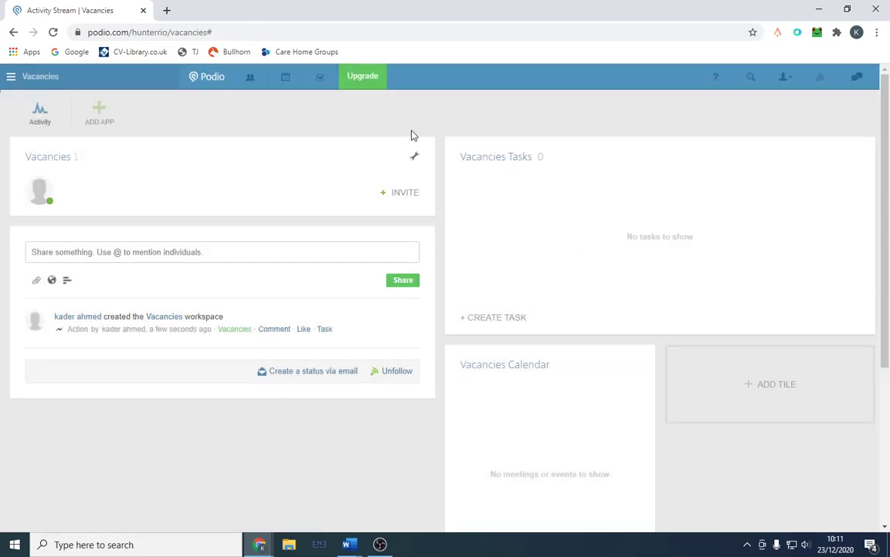
Step: Search the App Market for 'vacancies', install the Vacancies app into the Vacancies workspace, and open it
click(89, 120)
click(560, 229)
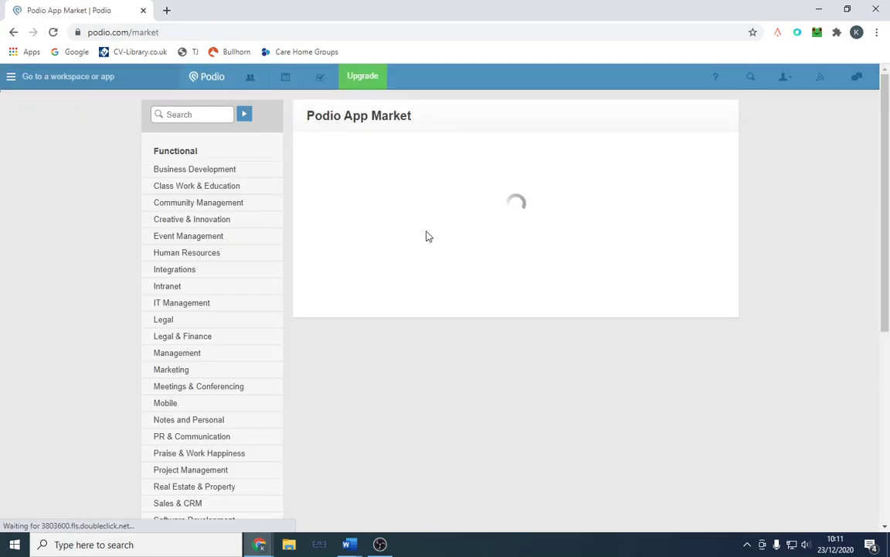
scroll(495, 278, down, 5)
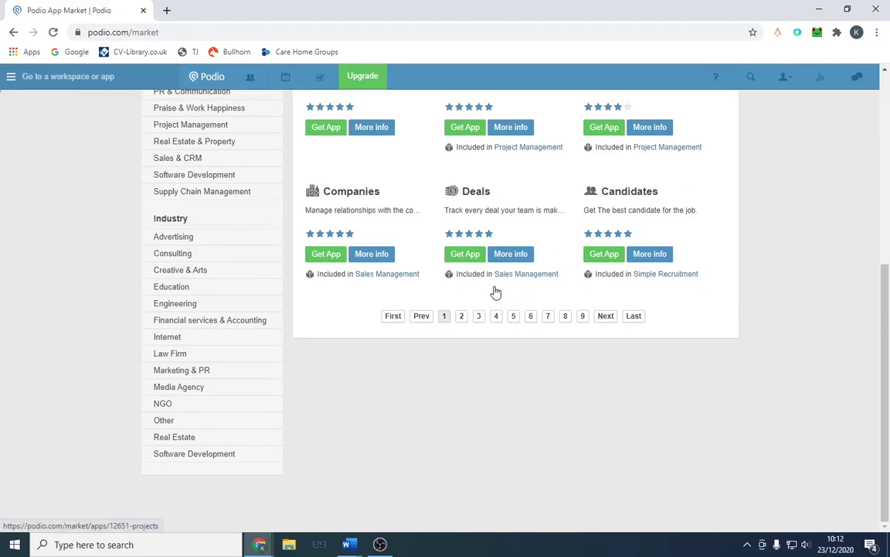
scroll(495, 290, up, 1)
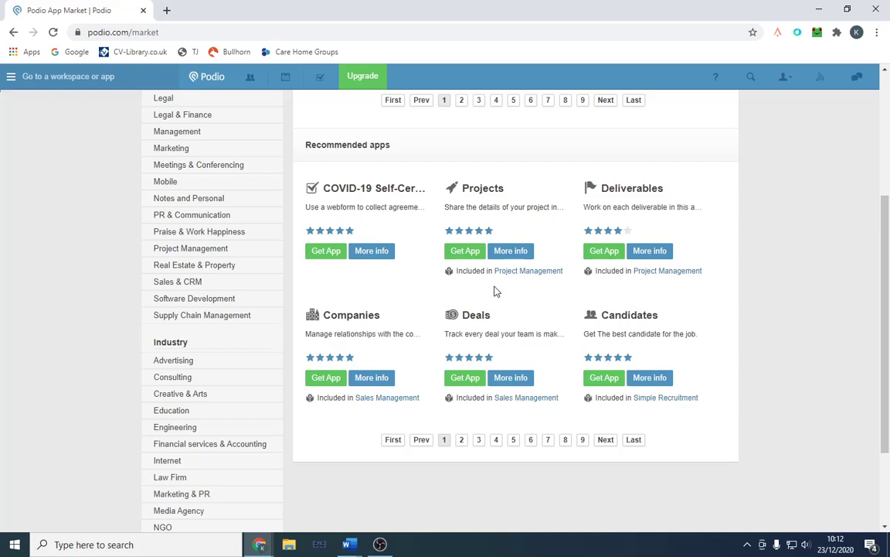
scroll(495, 290, up, 3)
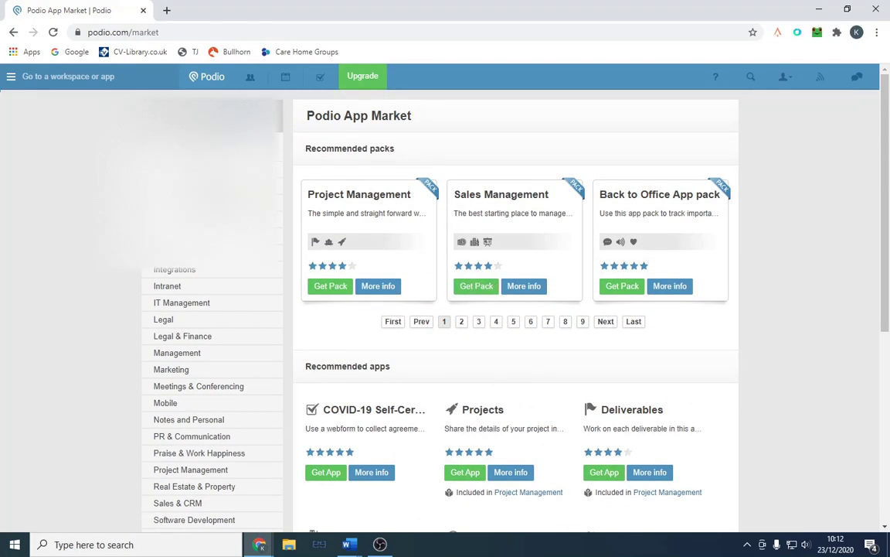
key(Return)
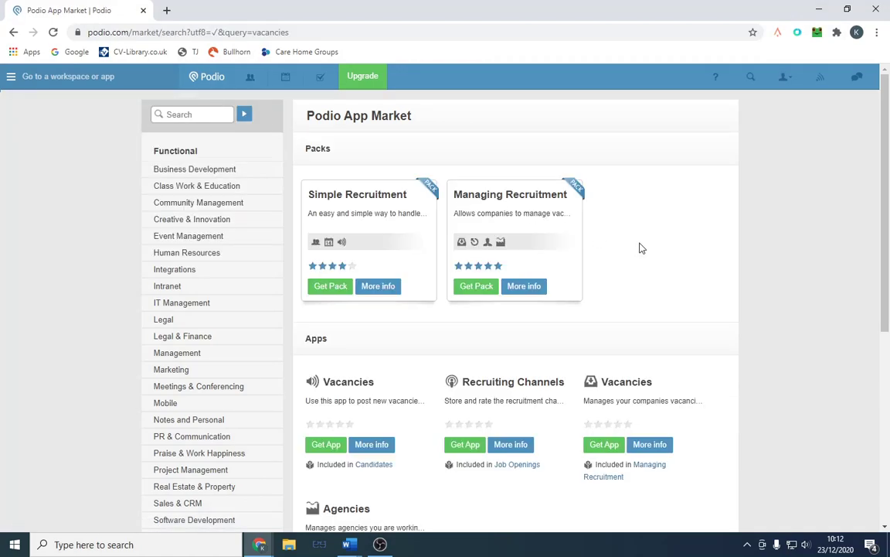
scroll(639, 248, down, 2)
click(326, 320)
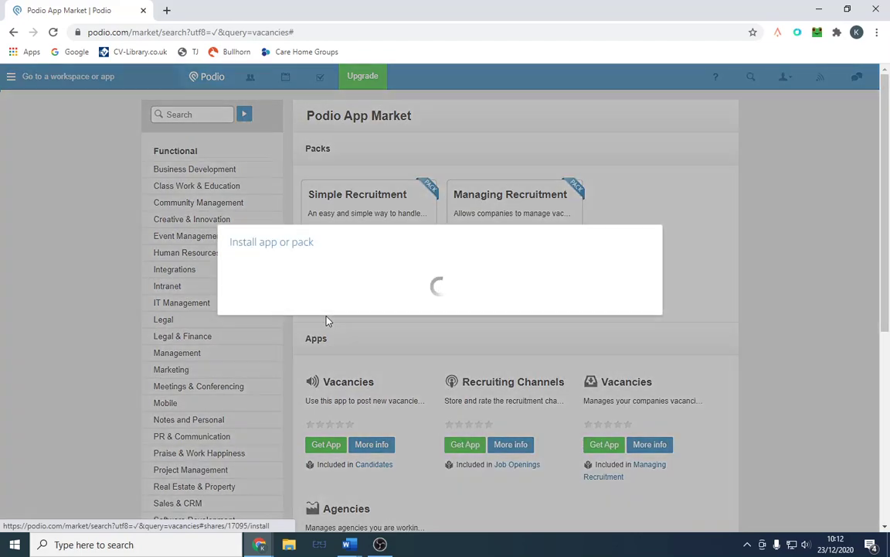
click(246, 203)
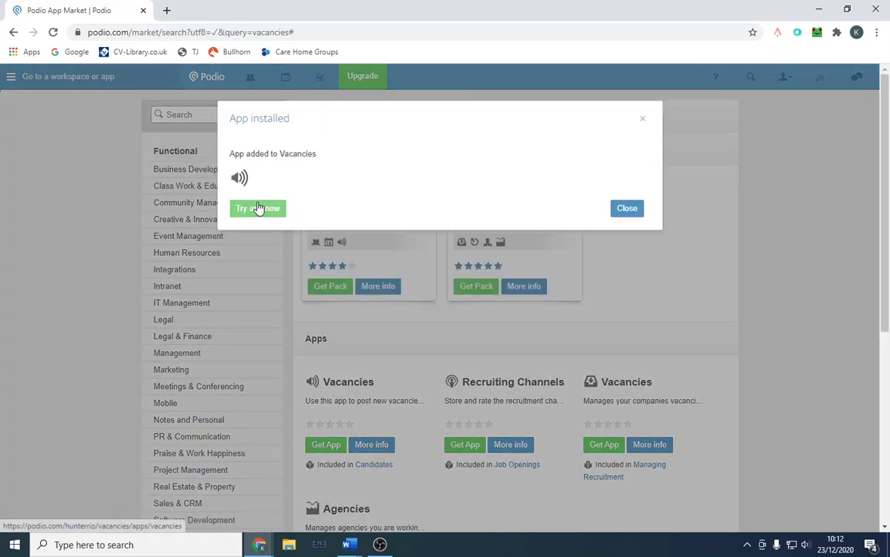
click(259, 208)
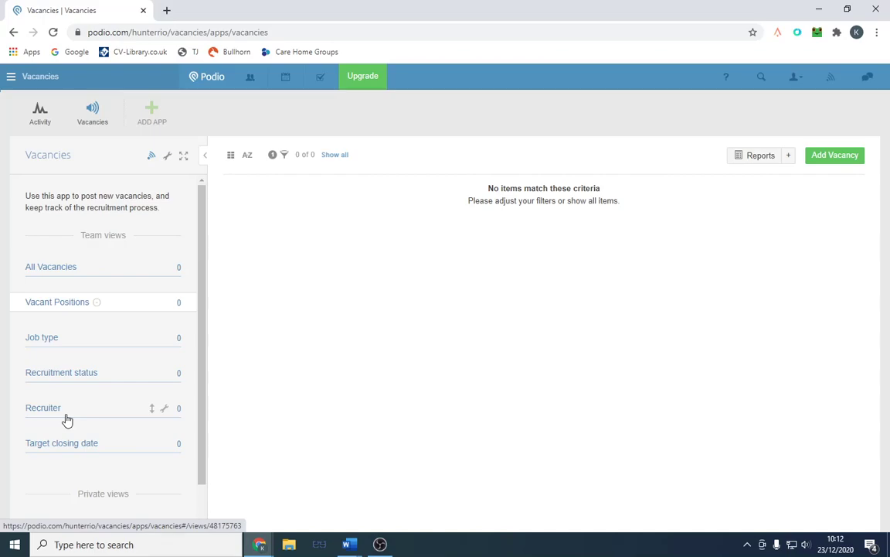
Step: Fill in a new vacancy: job title Mechanic, Vacant, Full time, salary £30000
click(826, 156)
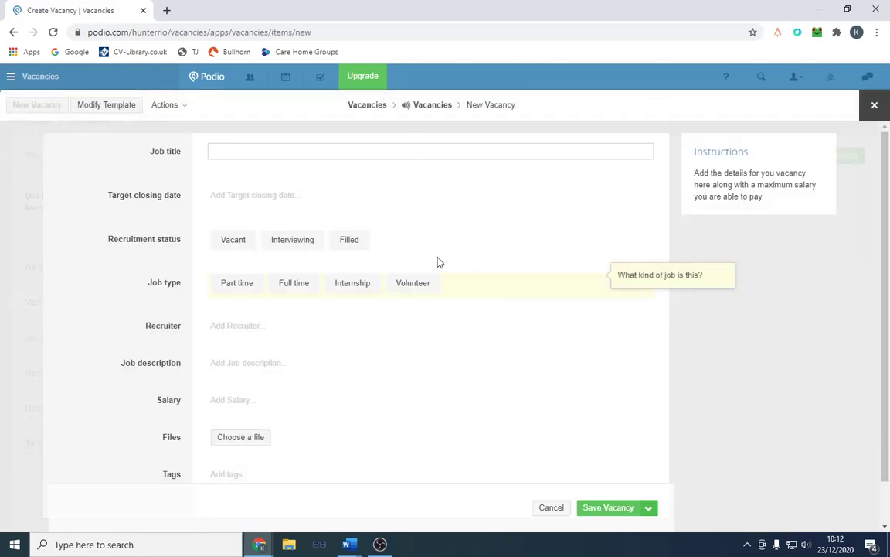
text(Mec)
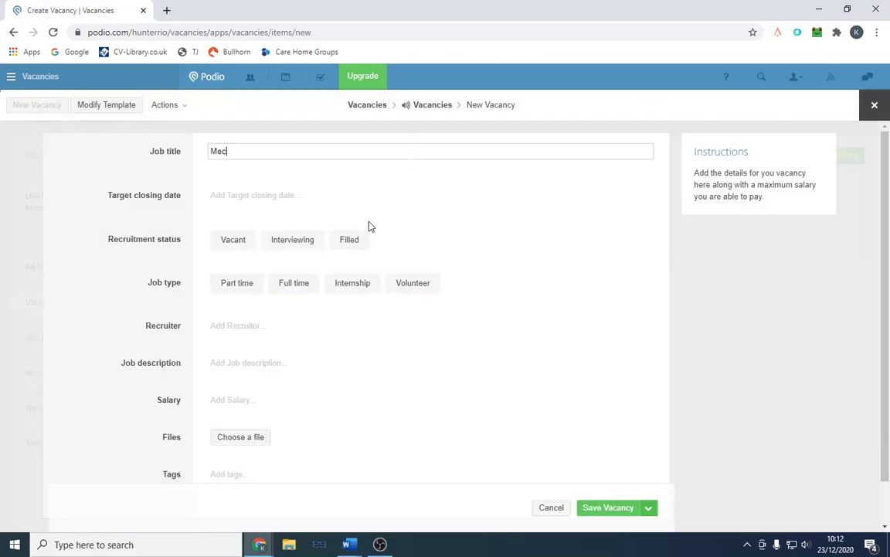
text(hanic)
click(218, 245)
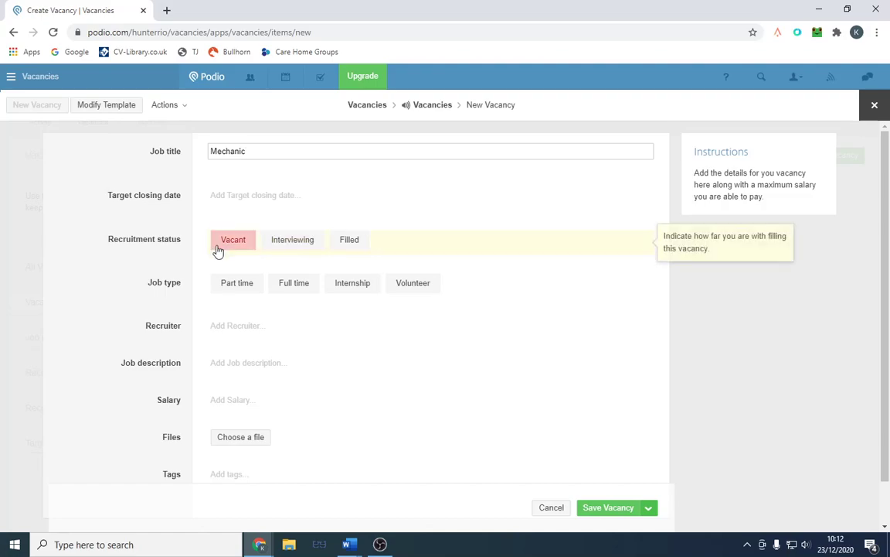
click(294, 283)
scroll(263, 309, down, 1)
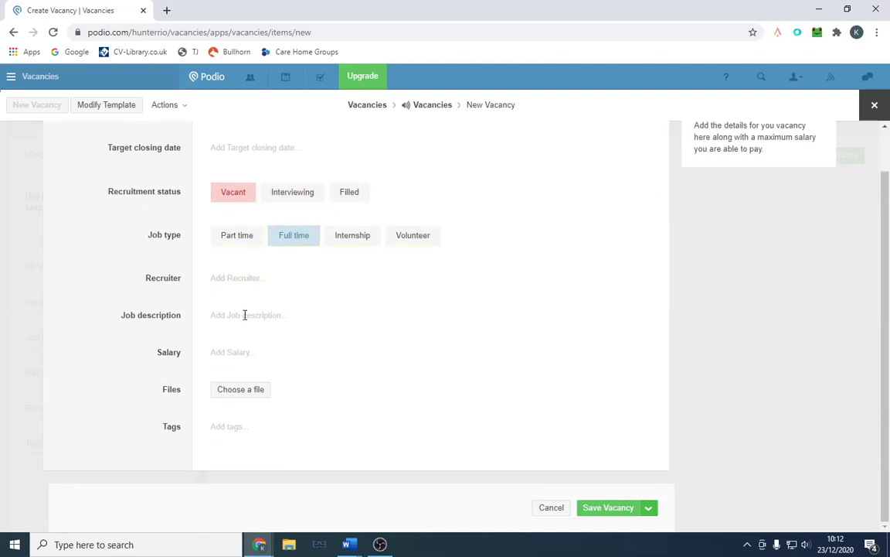
click(251, 356)
text(£)
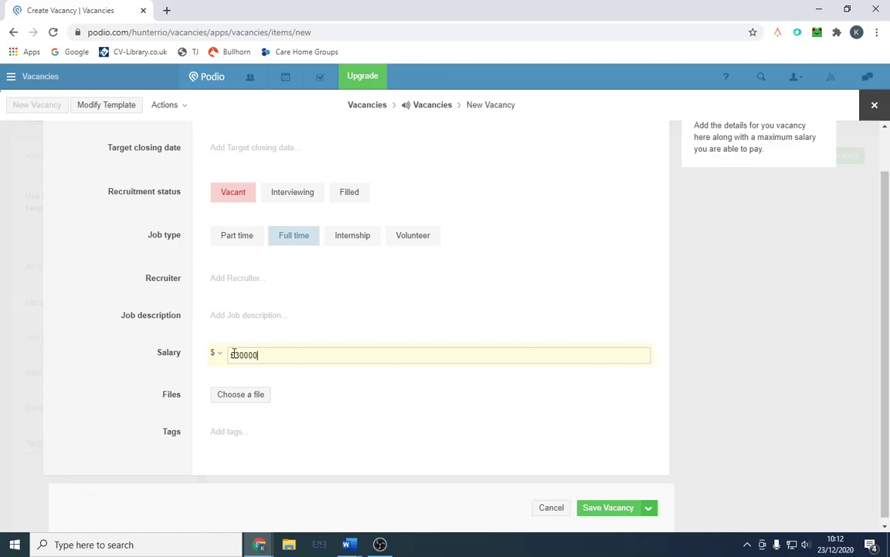
text(30000)
Step: Remove the £ sign so the salary reads 30000, then save the Mechanic vacancy
click(604, 508)
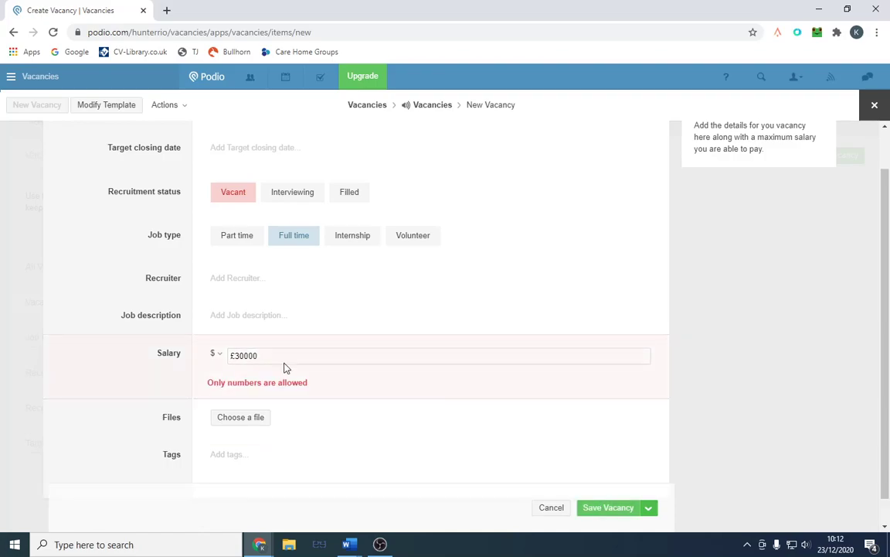
click(237, 356)
key(BackSpace)
click(598, 507)
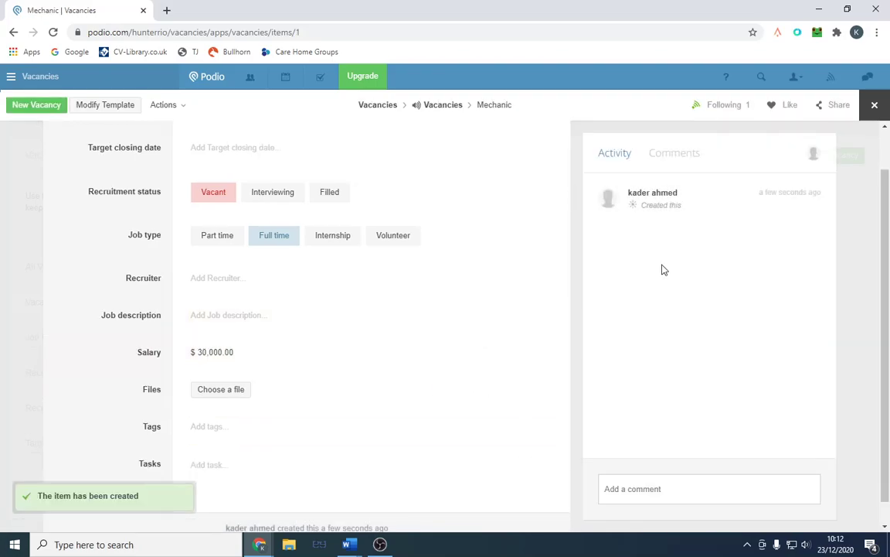
Step: Check the Mechanic card in the Vacancies list, then return to the home Activity Stream
click(443, 104)
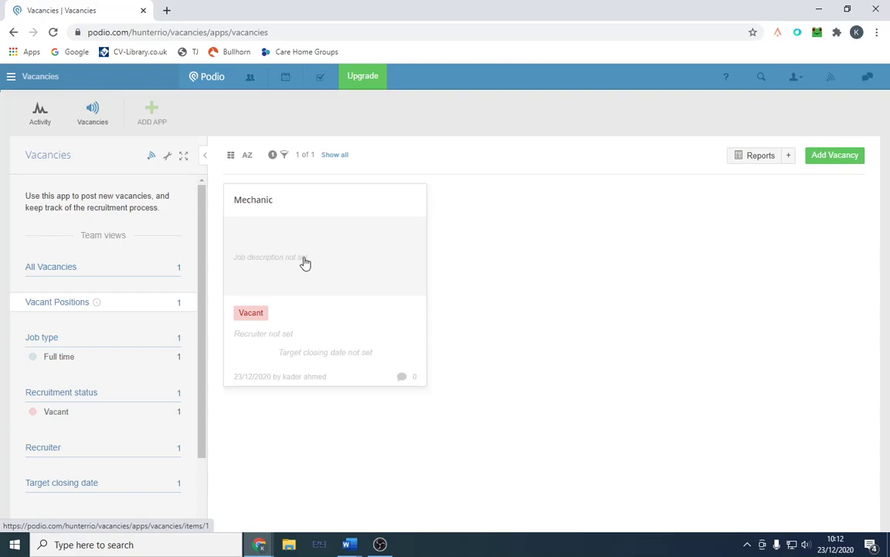
click(304, 262)
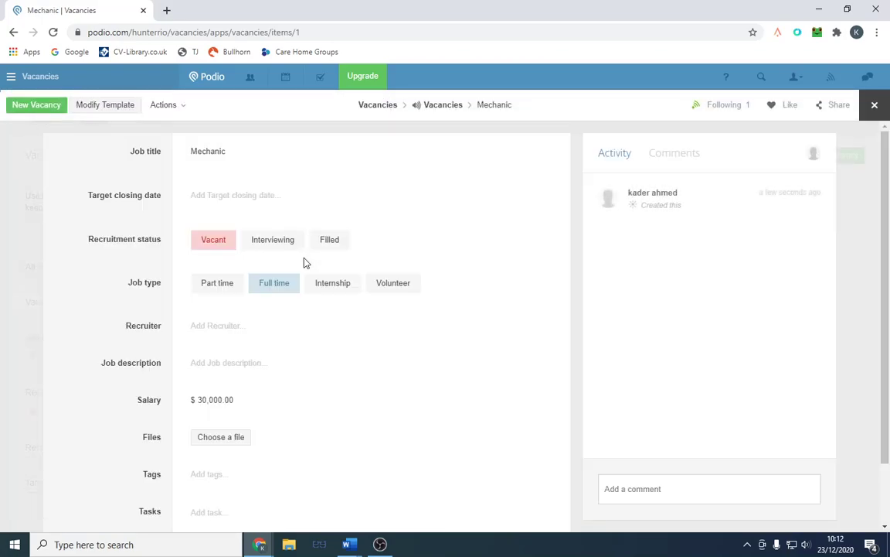
click(209, 85)
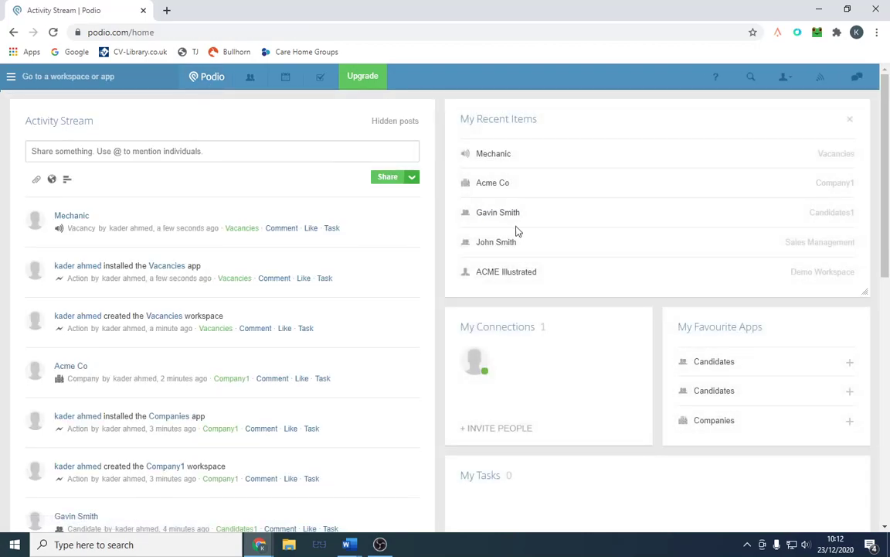